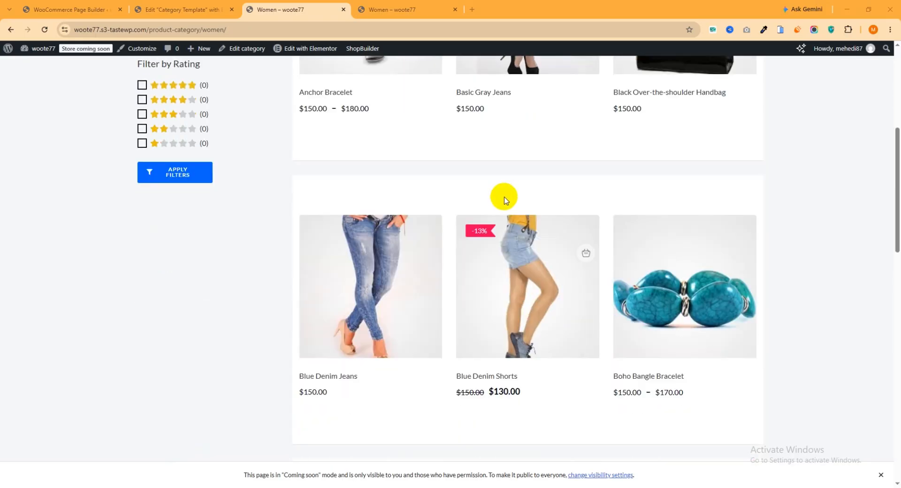
Examine the finished Women category page, including its product grid, pagination and filter sidebar.
scroll(519, 244, down, 3)
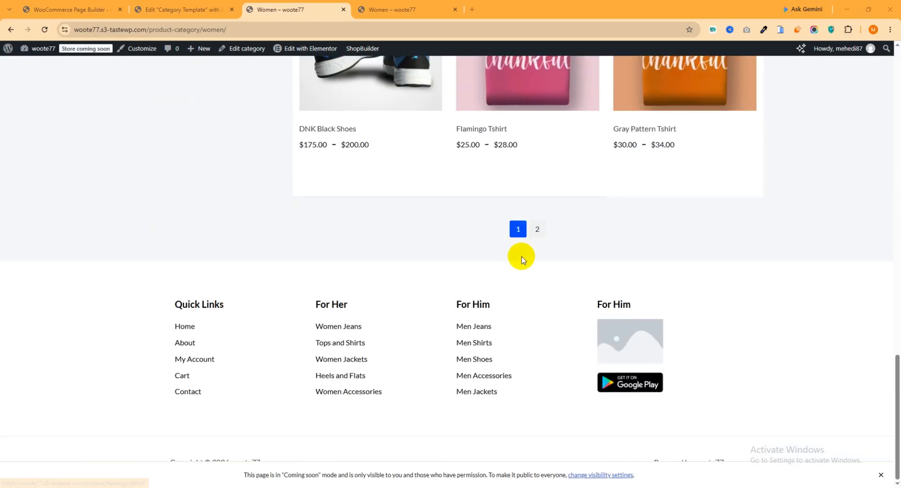
click(532, 228)
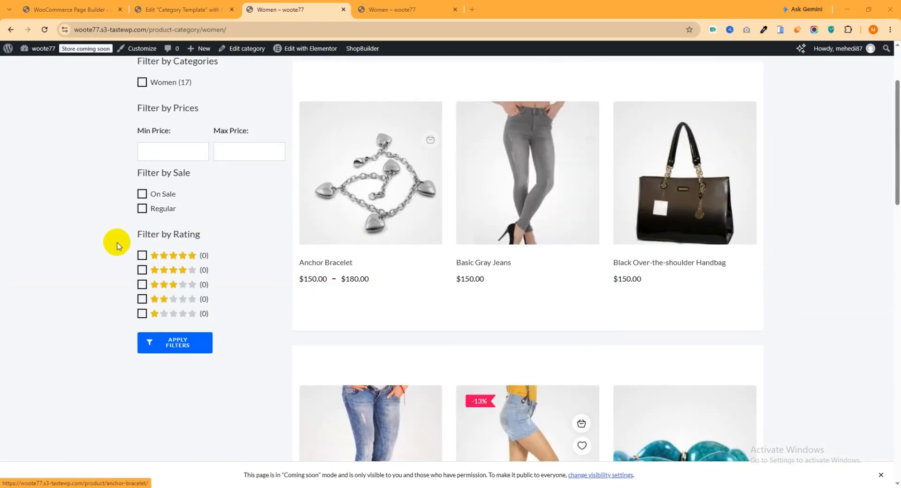
scroll(180, 241, up, 3)
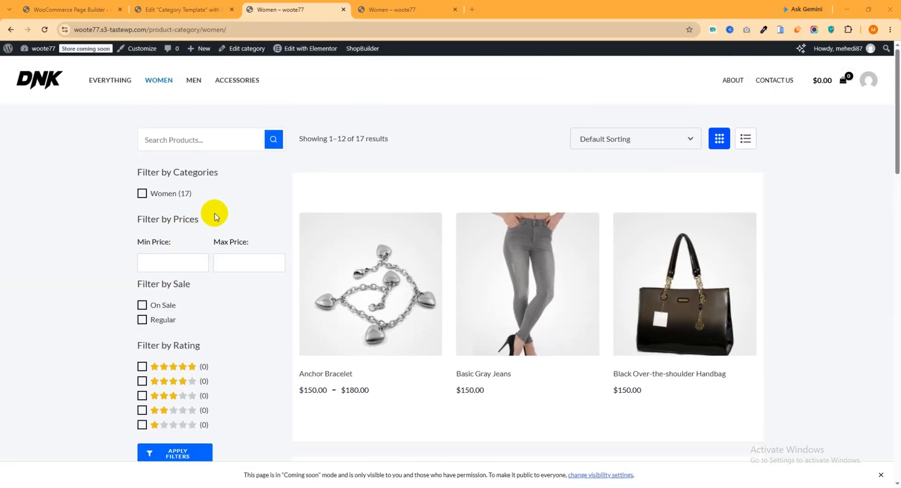
Examine the Product Archive (Custom) widget's layout presets, content visibility, style and advanced options in the Category Template.
click(190, 10)
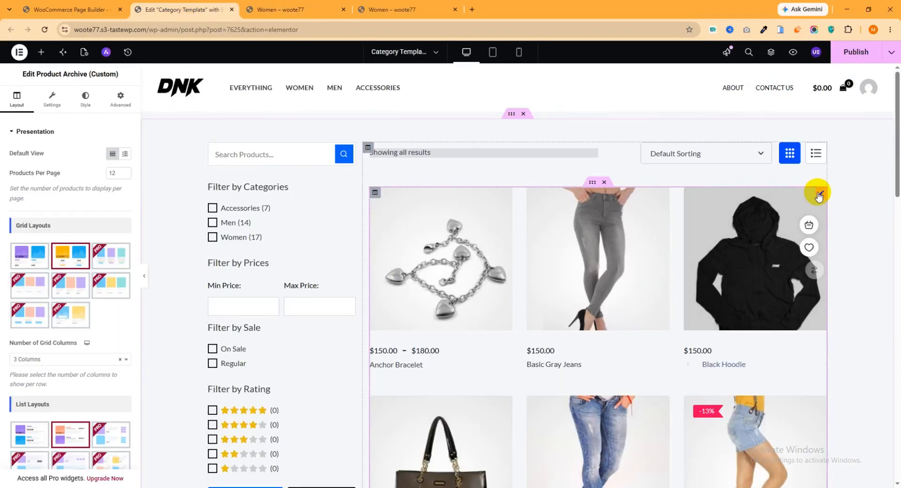
click(31, 263)
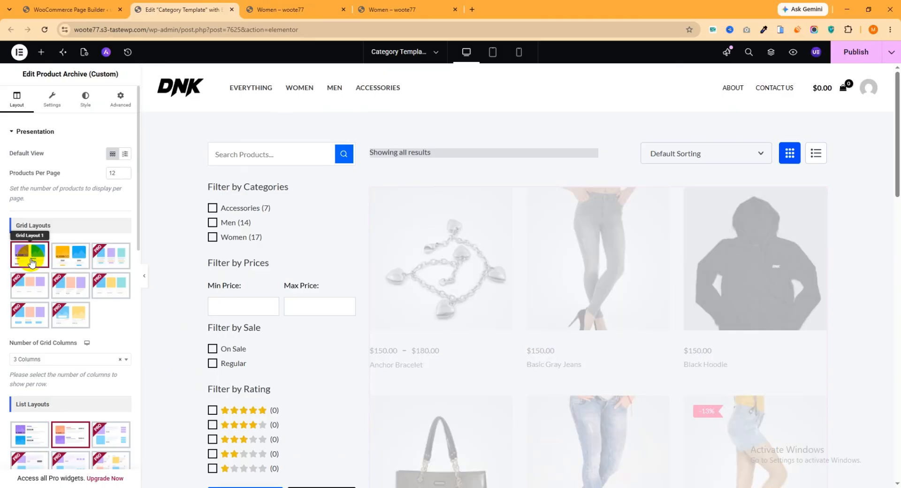
click(50, 101)
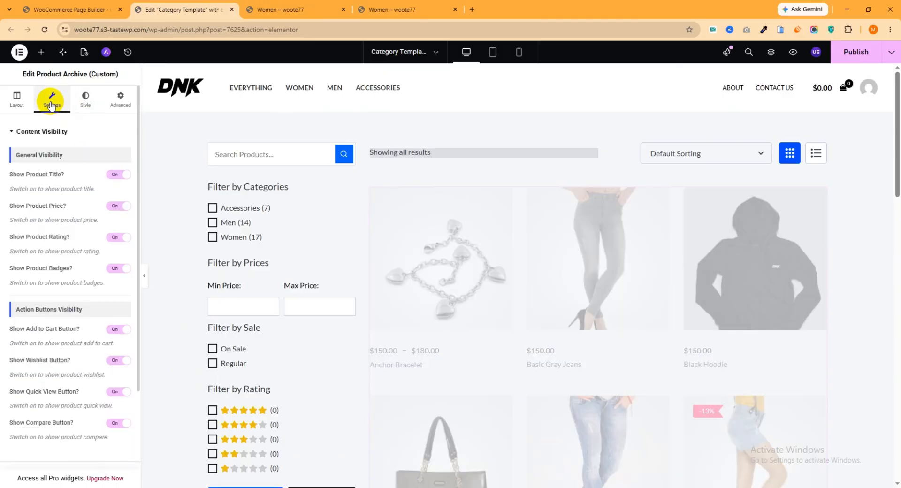
click(85, 100)
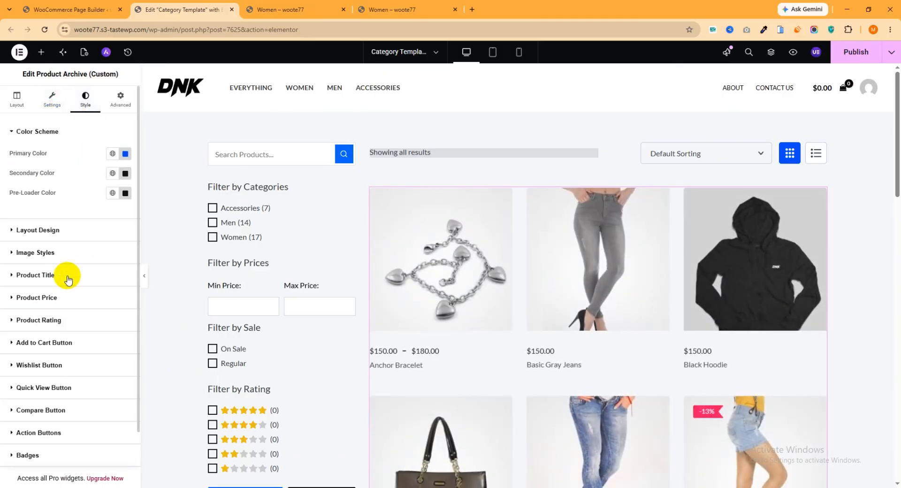
click(119, 104)
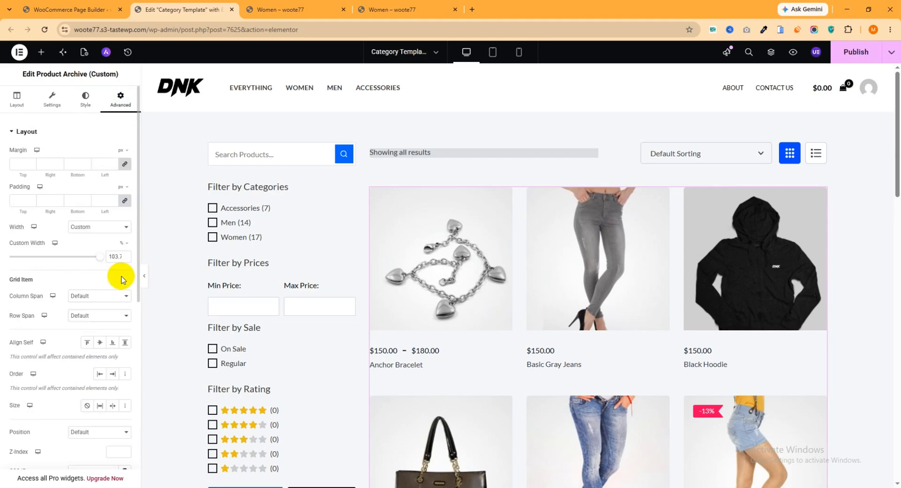
click(29, 132)
click(17, 99)
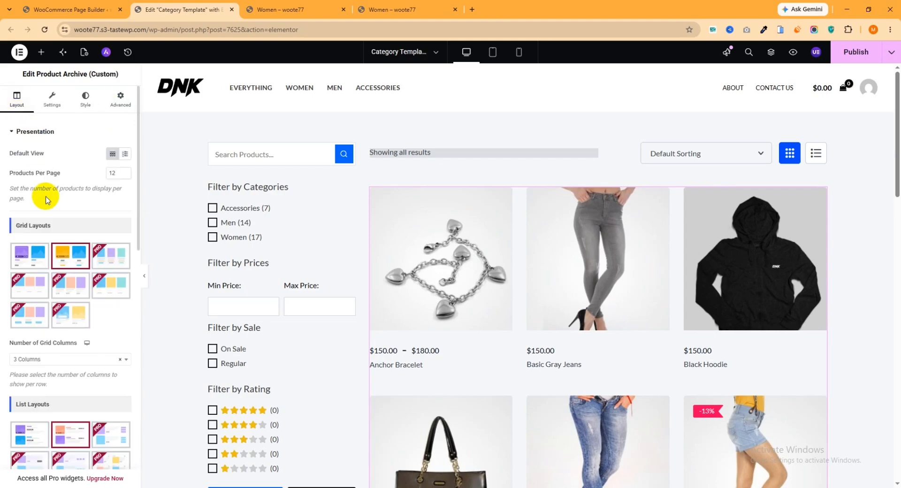
scroll(71, 328, down, 5)
scroll(75, 344, down, 5)
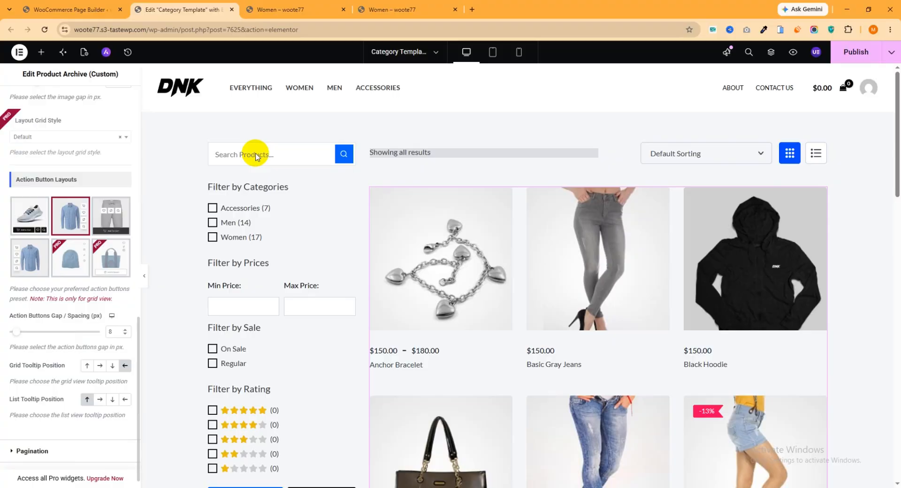
Review the Women category page in the mobile phone preview, from the filter button down through the products.
click(301, 8)
click(394, 10)
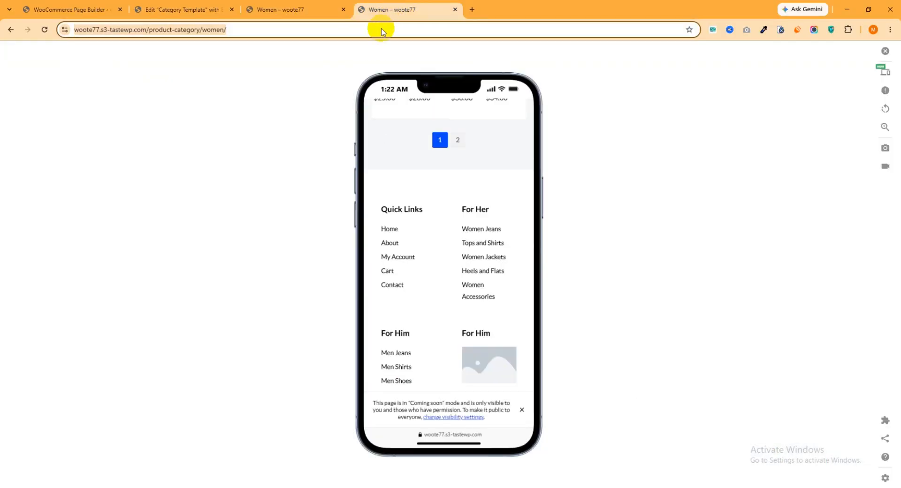
scroll(446, 179, up, 10)
scroll(447, 180, up, 5)
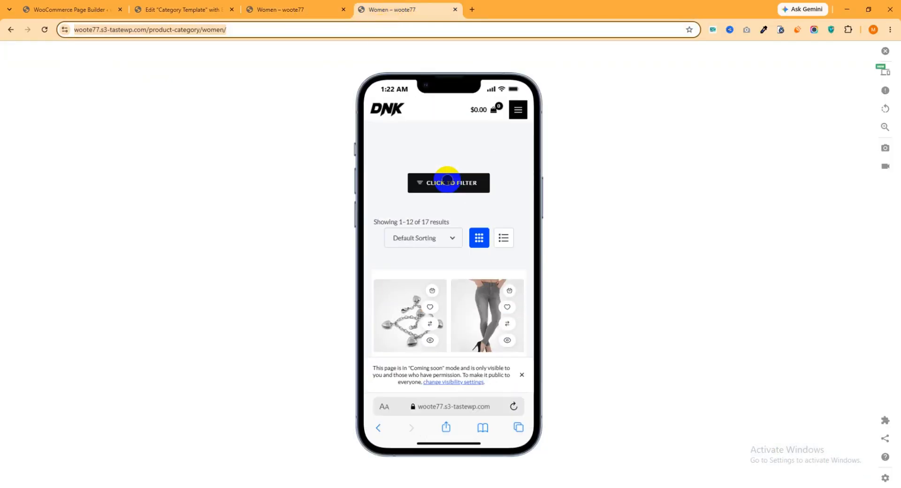
scroll(446, 193, down, 5)
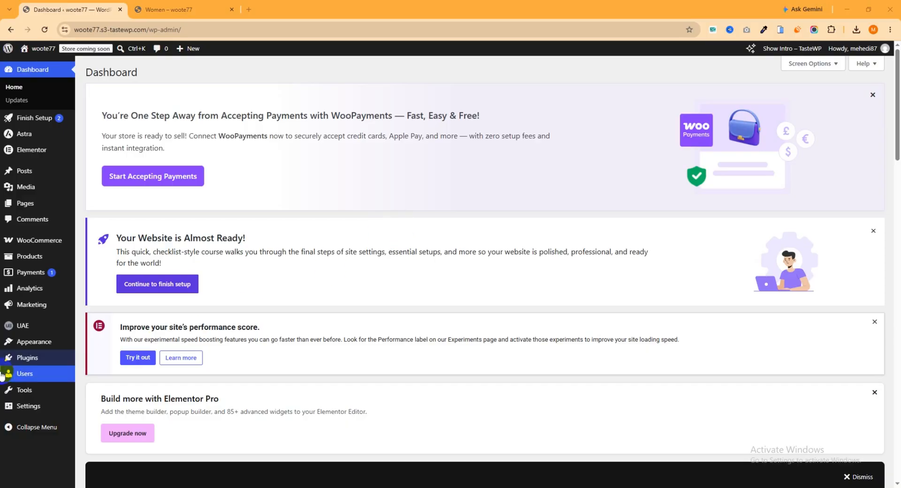
Find the ShopBuilder – WooCommerce Builder For Elementor plugin by searching "shopbuilder", and install and activate it.
mouse_move(29, 358)
click(102, 375)
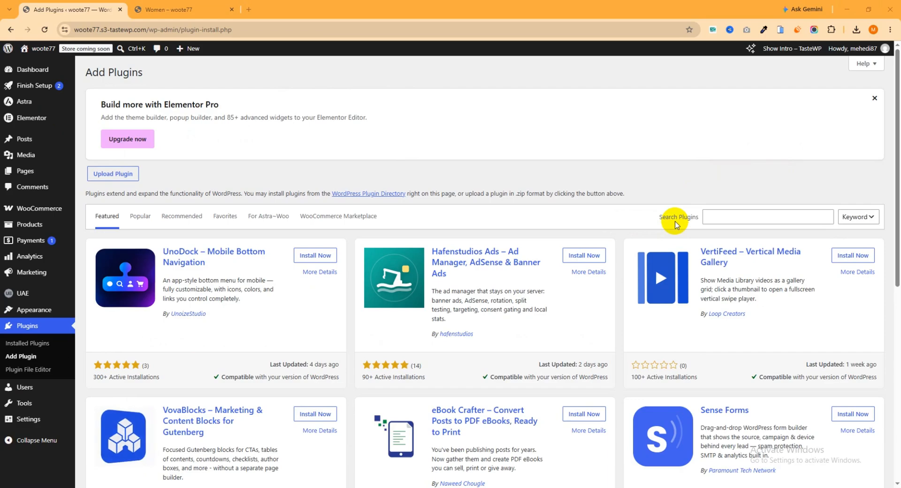
click(724, 217)
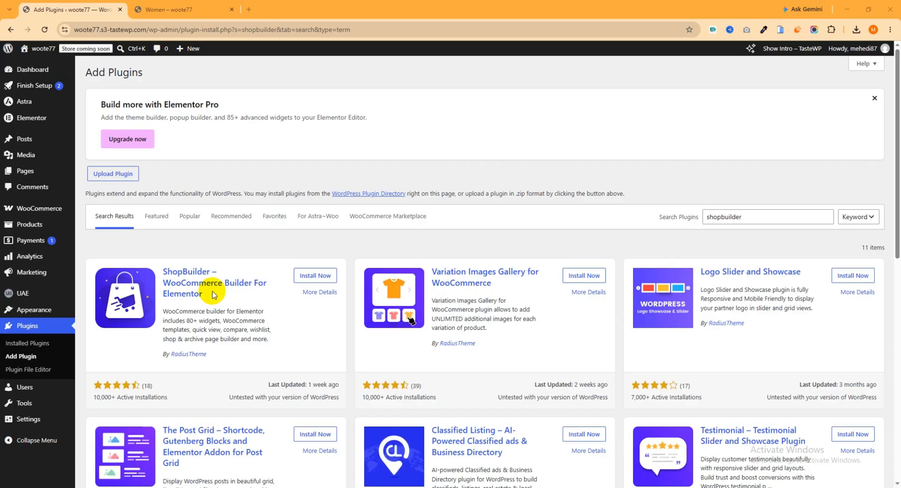
click(315, 276)
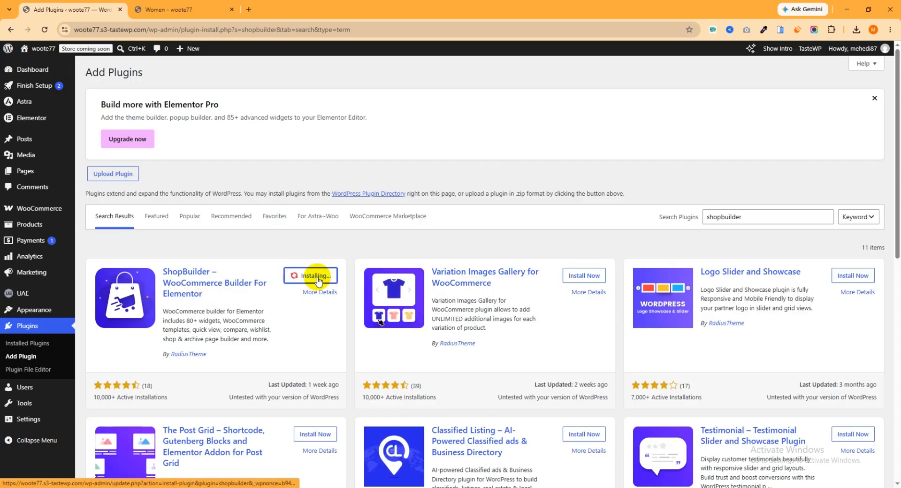
click(318, 276)
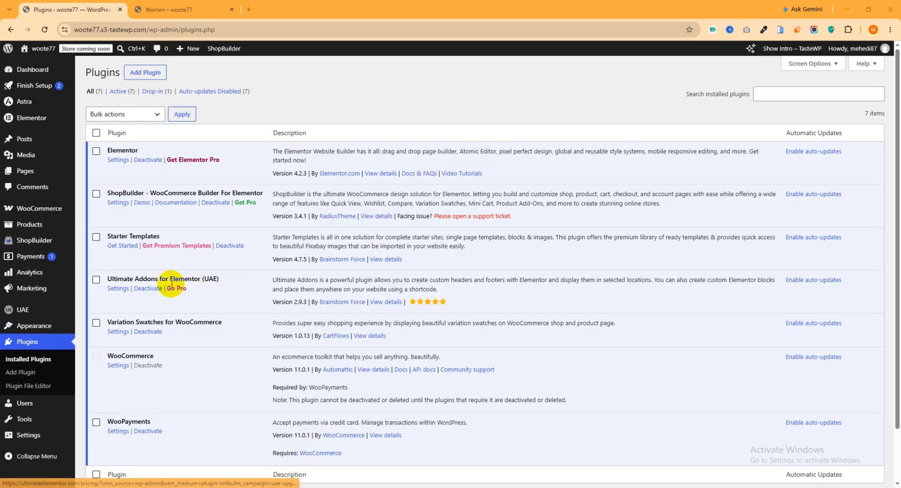
Open the ShopBuilder settings and enable the Archive Title widget in the Shop / Archive group of Elementor widgets.
click(29, 244)
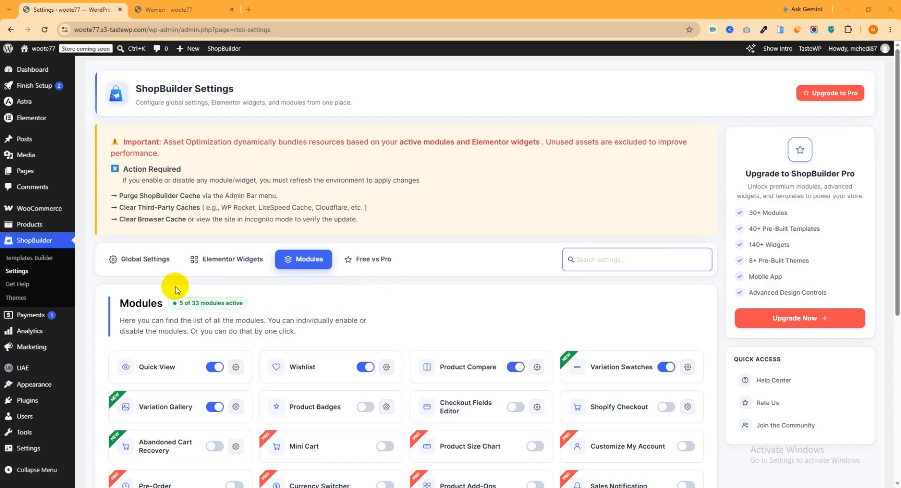
click(144, 258)
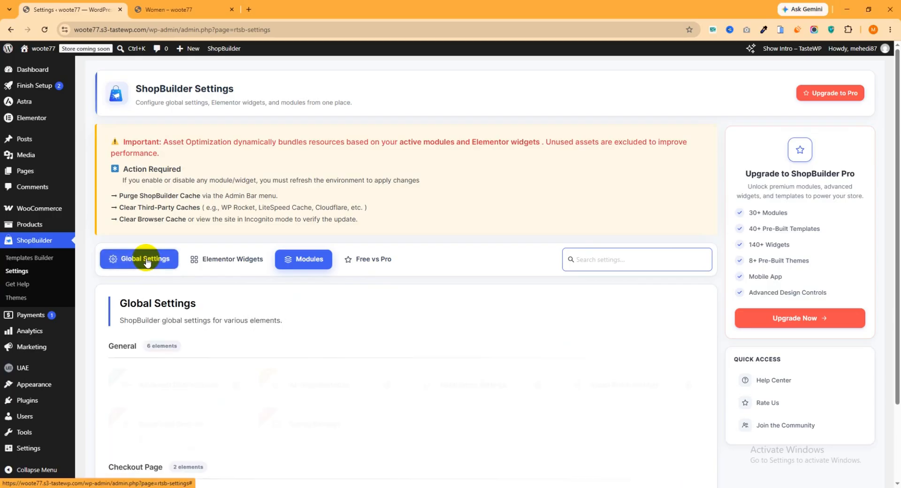
click(233, 262)
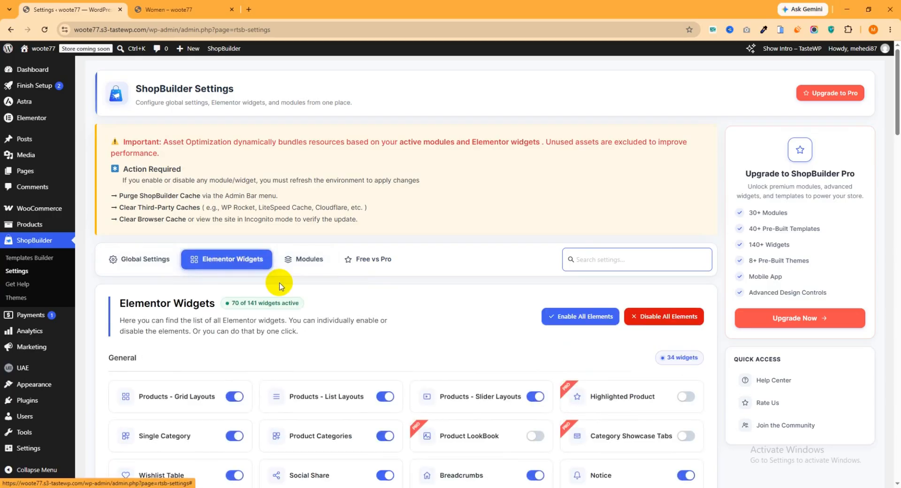
scroll(297, 303, down, 3)
scroll(297, 304, down, 7)
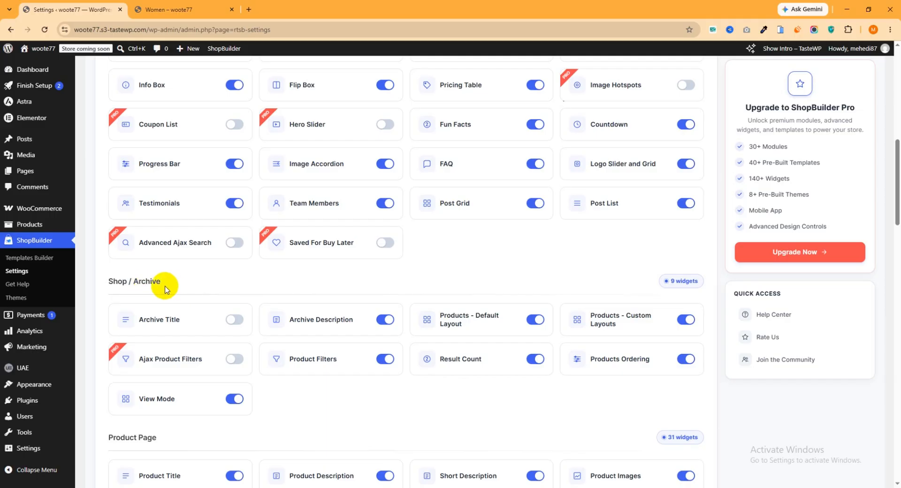
click(235, 320)
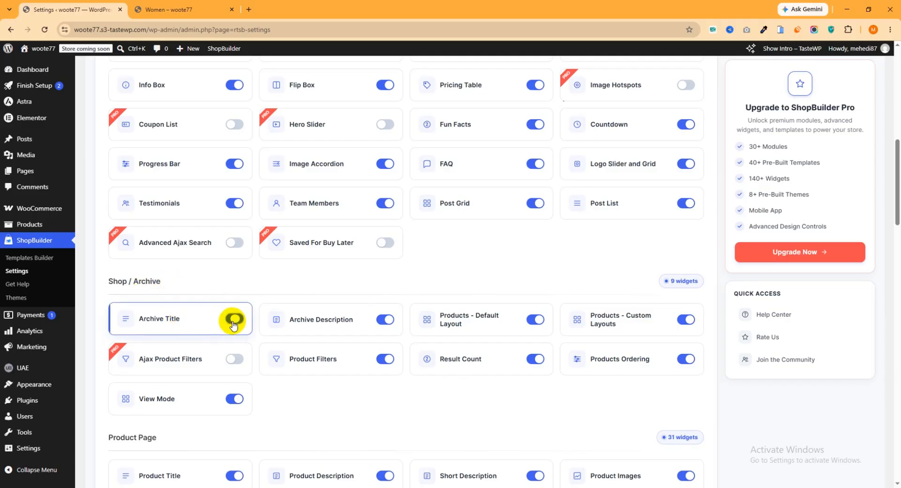
Try to enable Ajax Product Filters, and toggle the View Mode and Product Filters widgets off and back on.
click(240, 361)
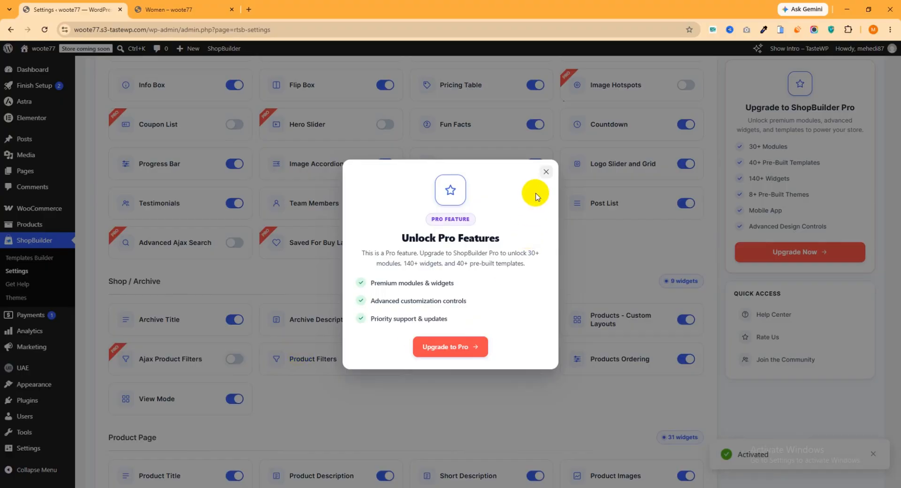
click(547, 172)
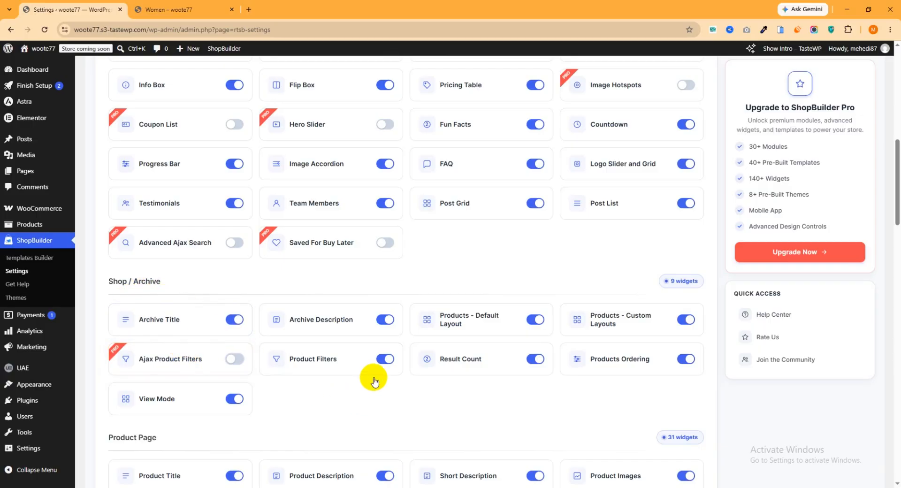
click(236, 400)
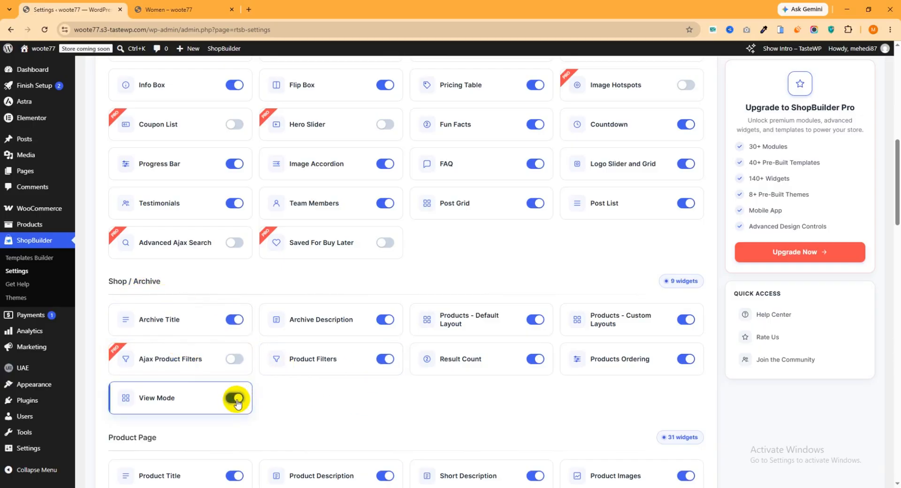
click(384, 359)
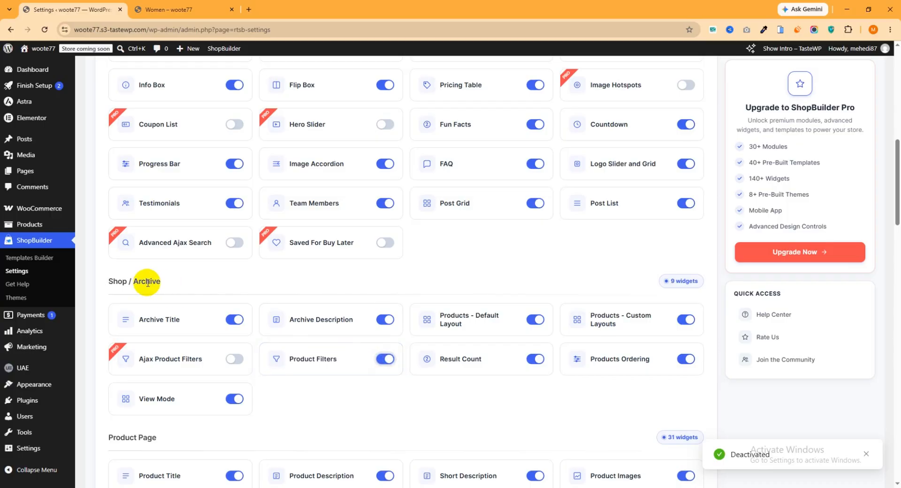
click(384, 360)
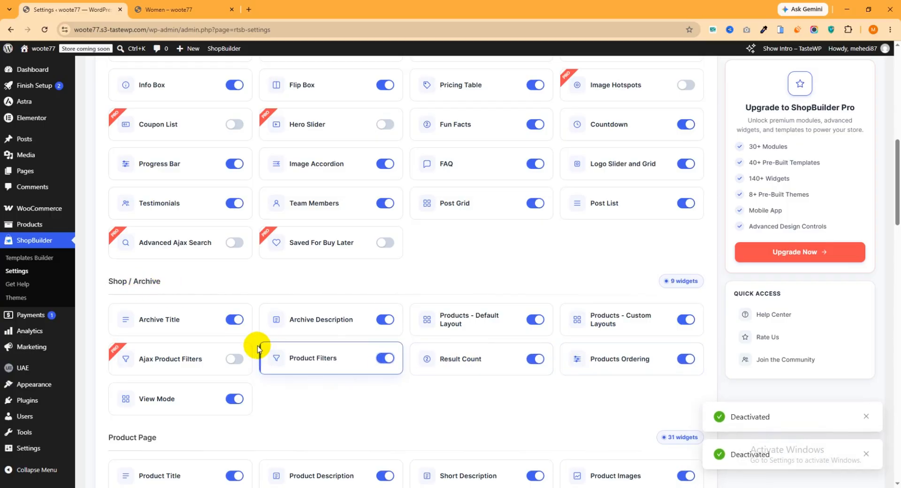
Review the ShopBuilder modules, checking the Quick View, Wishlist and Product Compare switches.
scroll(374, 356, up, 10)
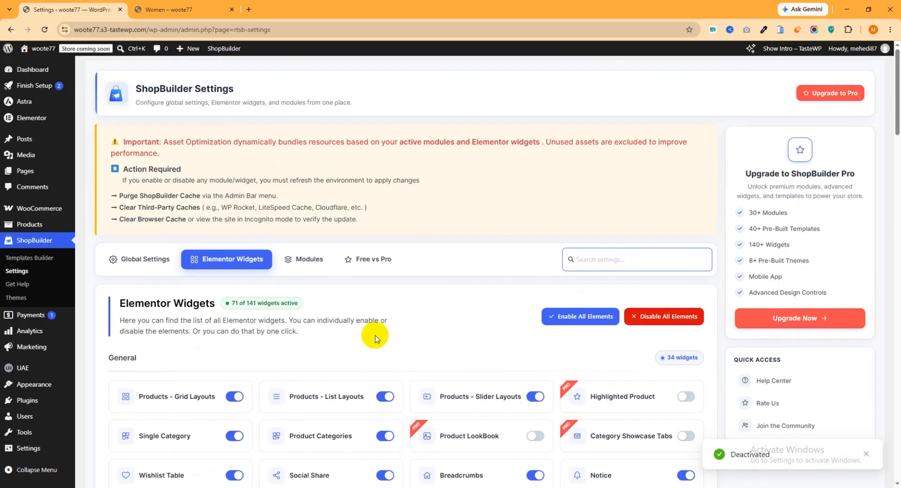
click(309, 266)
scroll(310, 263, down, 2)
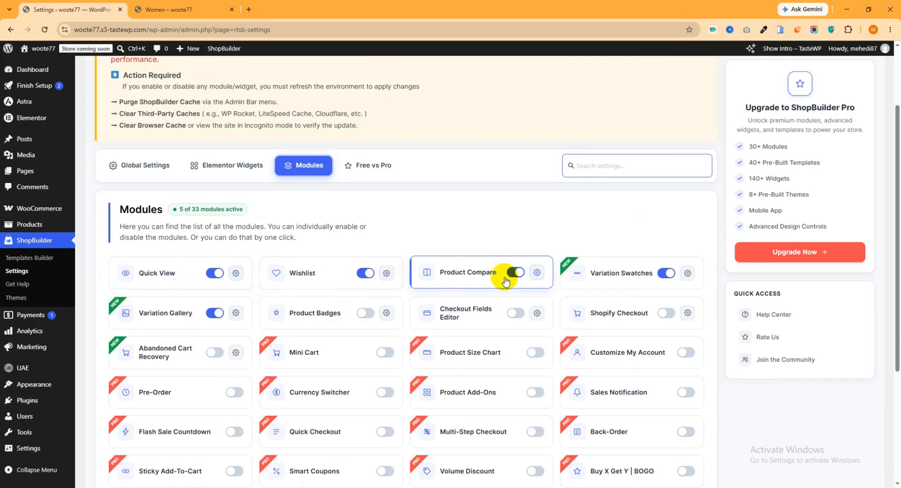
click(365, 273)
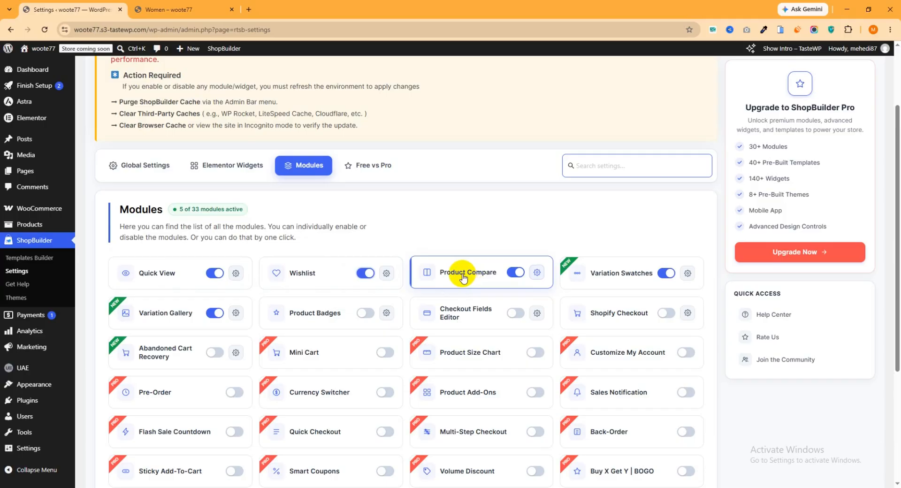
scroll(408, 287, up, 2)
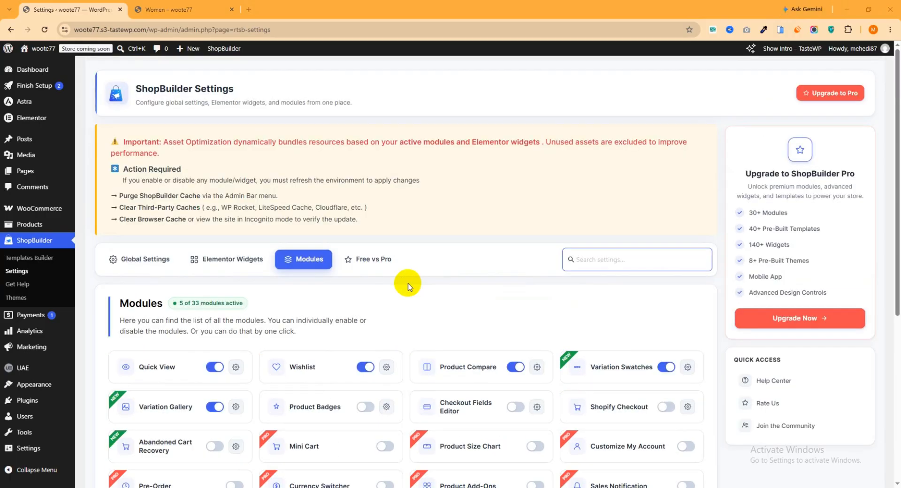
Open the Elementor editor settings in a new browser tab and show the General options.
mouse_move(46, 122)
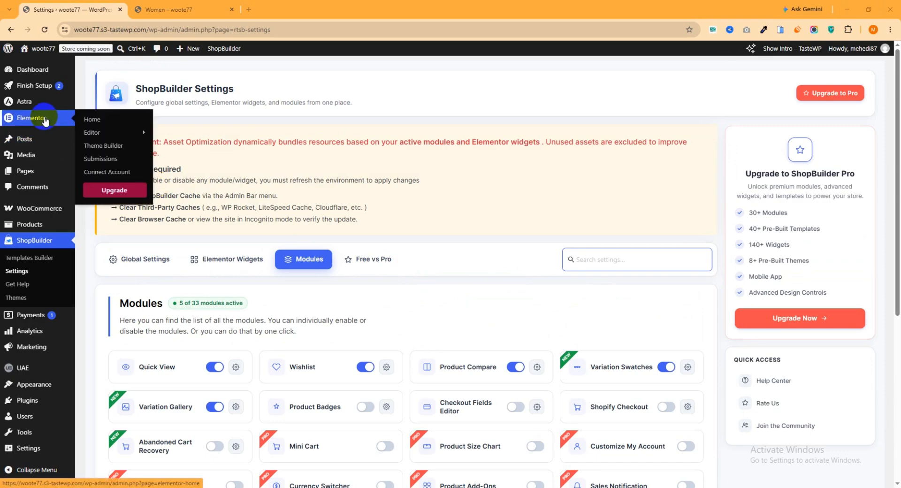
mouse_move(105, 133)
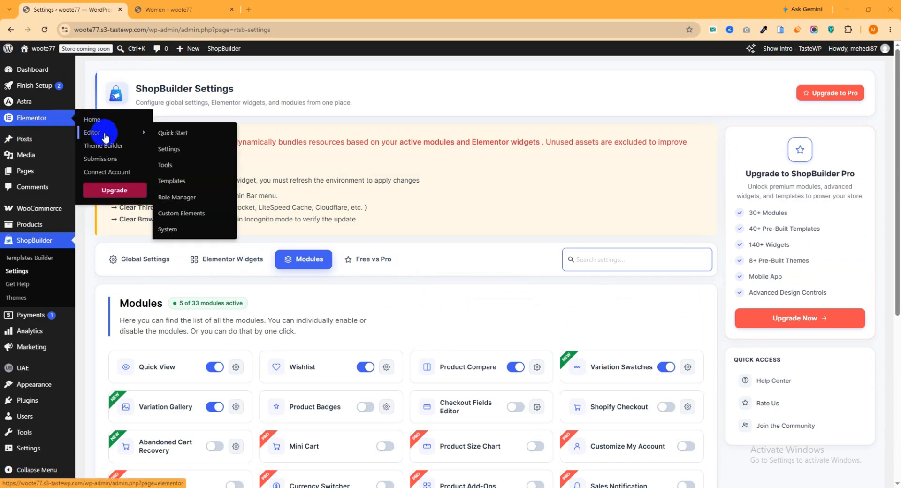
right_click(171, 151)
click(197, 160)
key(ctrl+Tab)
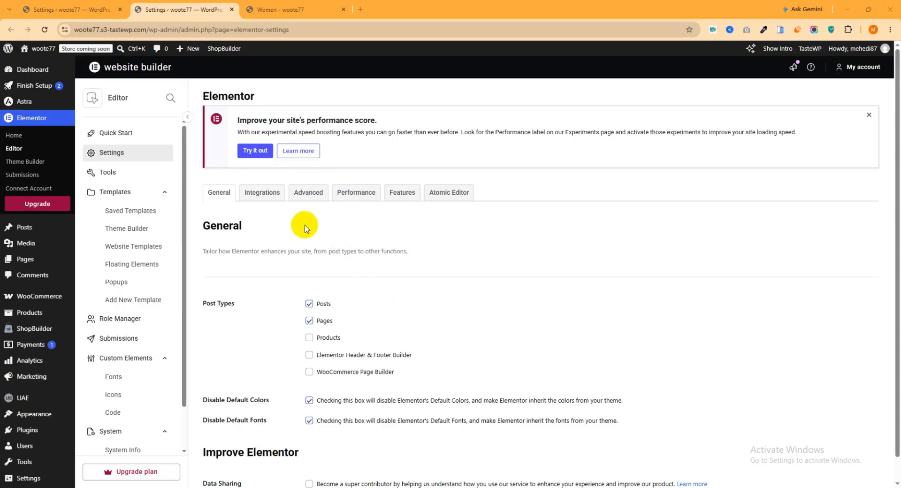
click(218, 196)
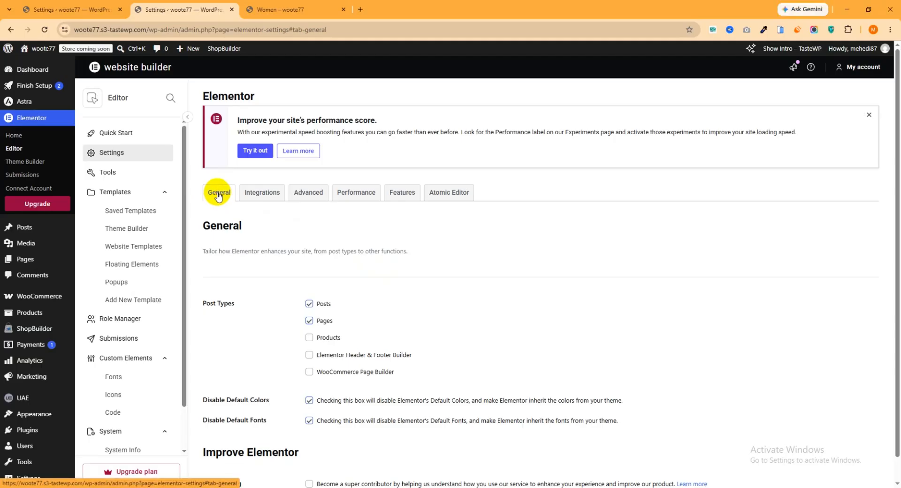
Enable the Products and WooCommerce Page Builder post types in Elementor's General settings.
scroll(265, 242, down, 1)
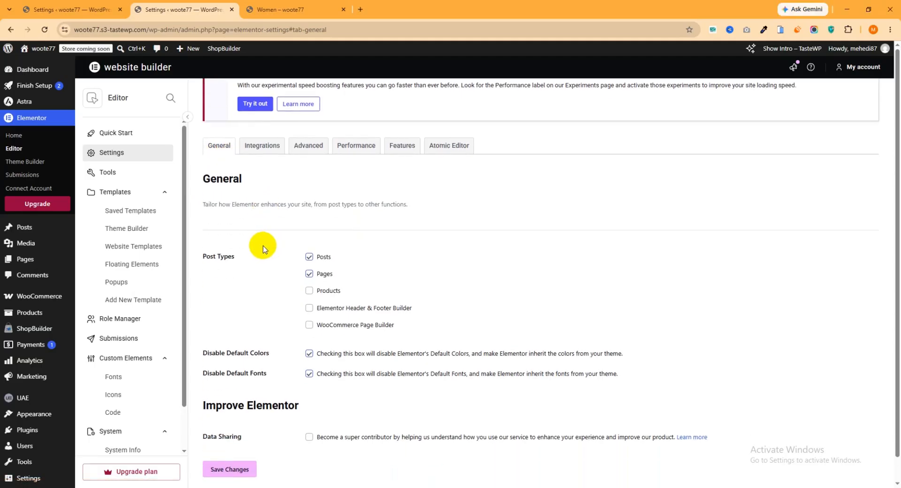
scroll(338, 257, down, 1)
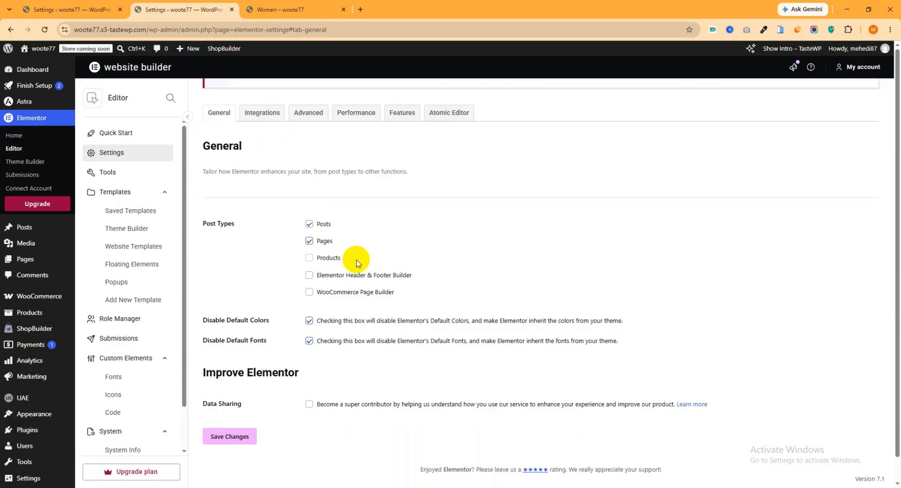
click(307, 259)
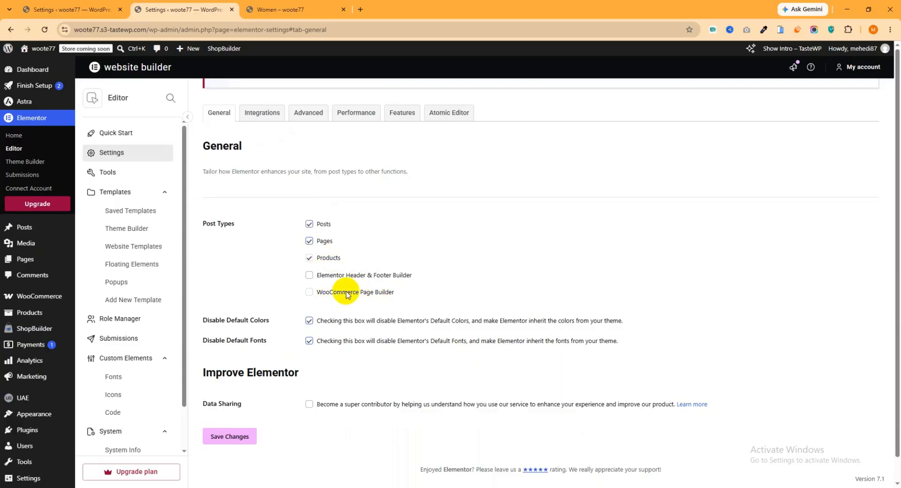
click(310, 293)
Open ShopBuilder's Templates Builder and start adding a new page template.
scroll(241, 302, down, 1)
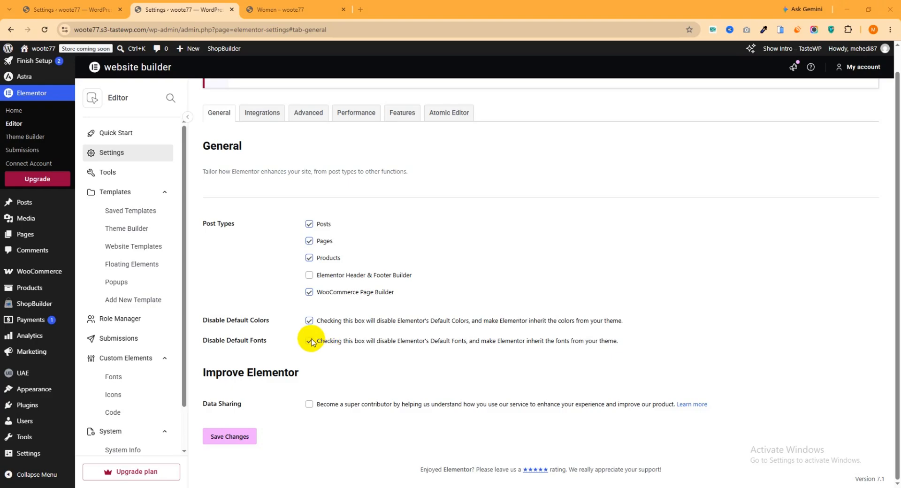
mouse_move(37, 309)
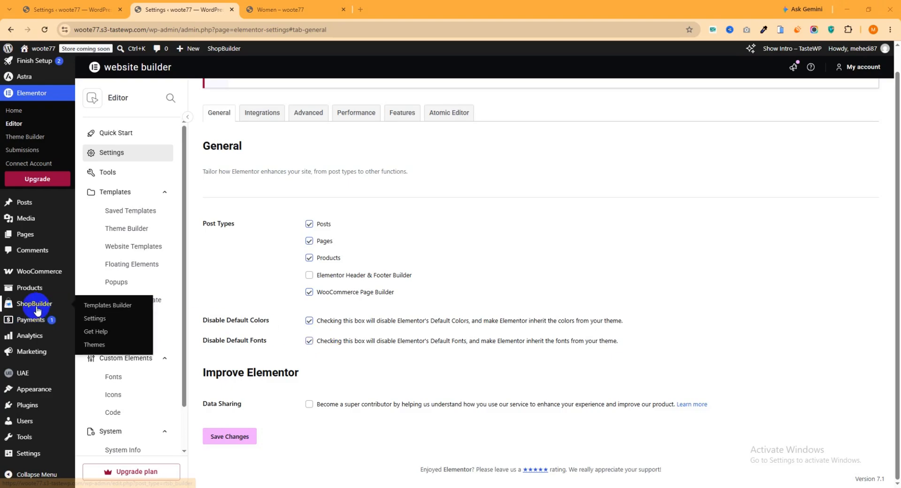
click(100, 308)
click(105, 306)
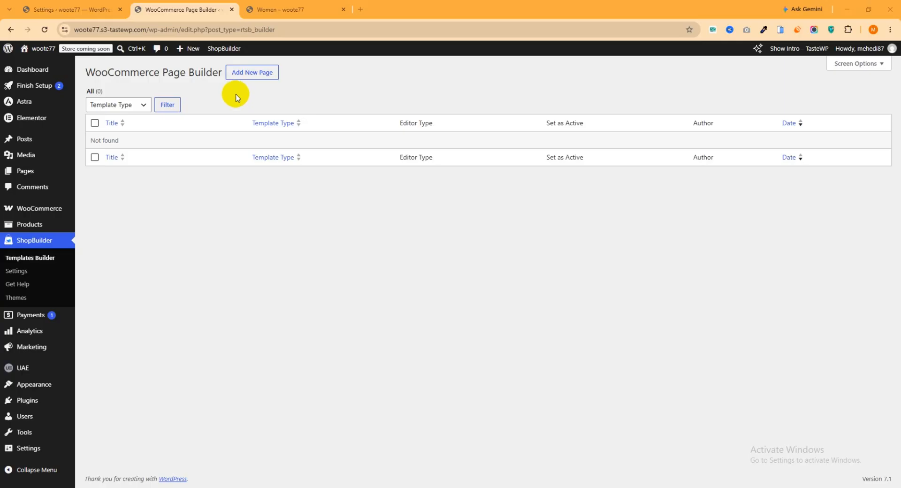
click(252, 76)
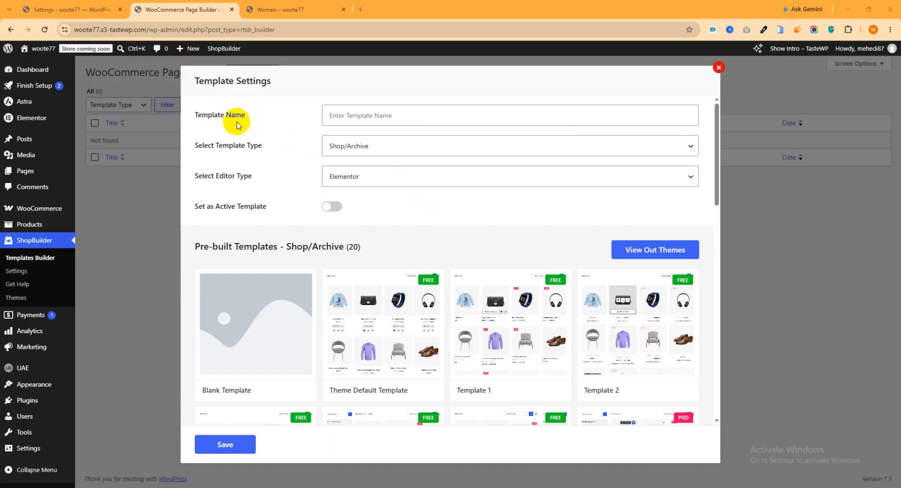
Name the template Category Template, choose the Category Archive type with Elementor as the editor, and set it as the active template.
click(358, 114)
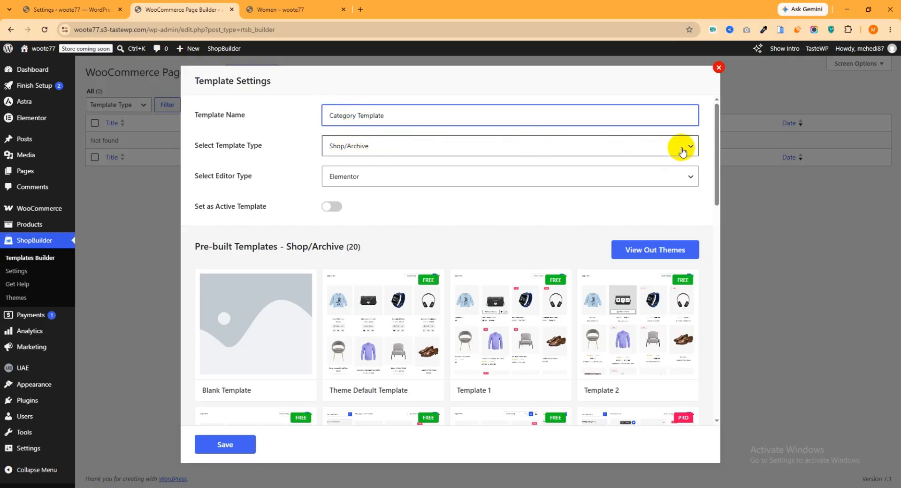
click(677, 150)
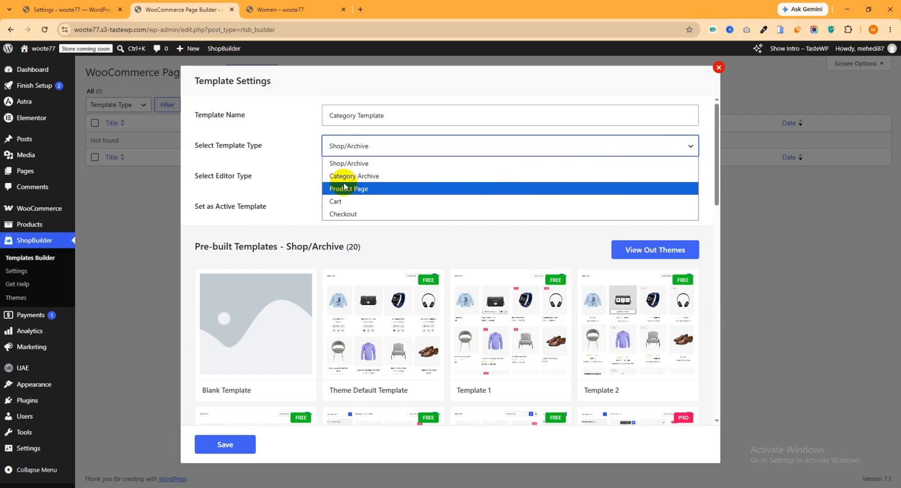
click(358, 176)
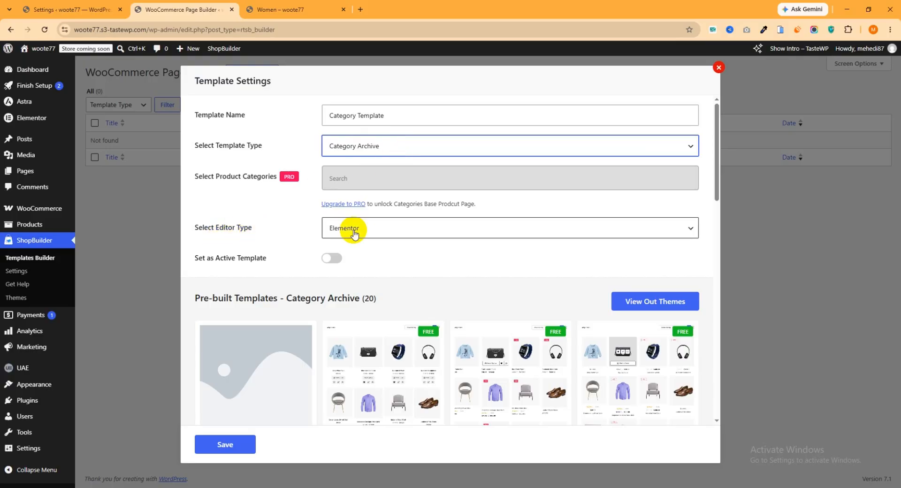
click(394, 229)
click(362, 244)
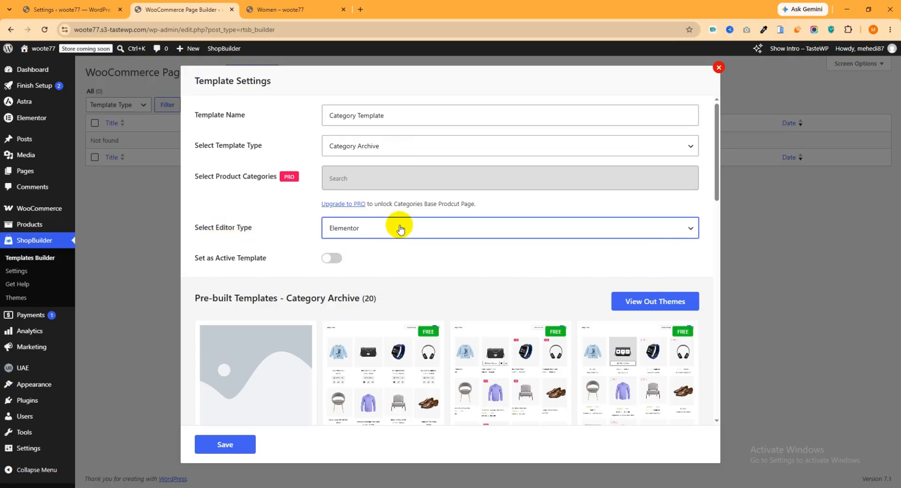
scroll(281, 234, down, 1)
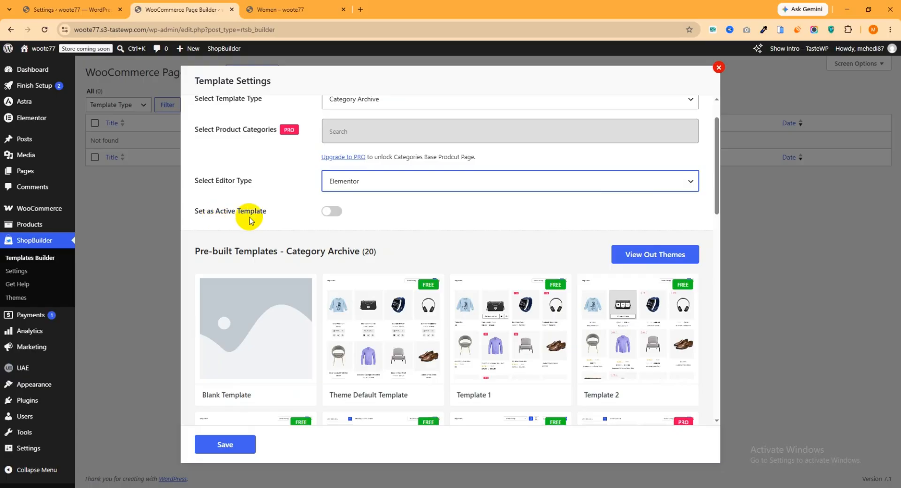
click(333, 214)
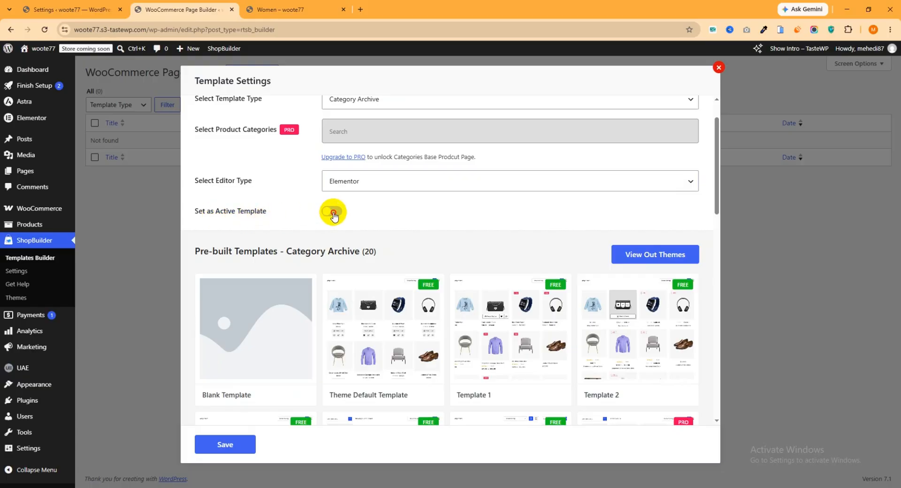
Browse the pre-built Category Archive templates and preview the demo page of Template 4 from its filters to its product grid.
scroll(418, 211, down, 4)
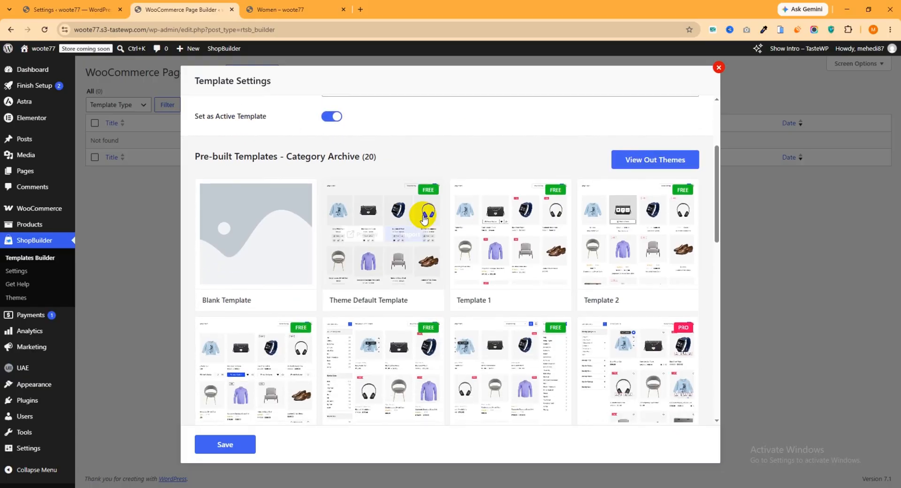
scroll(438, 244, down, 7)
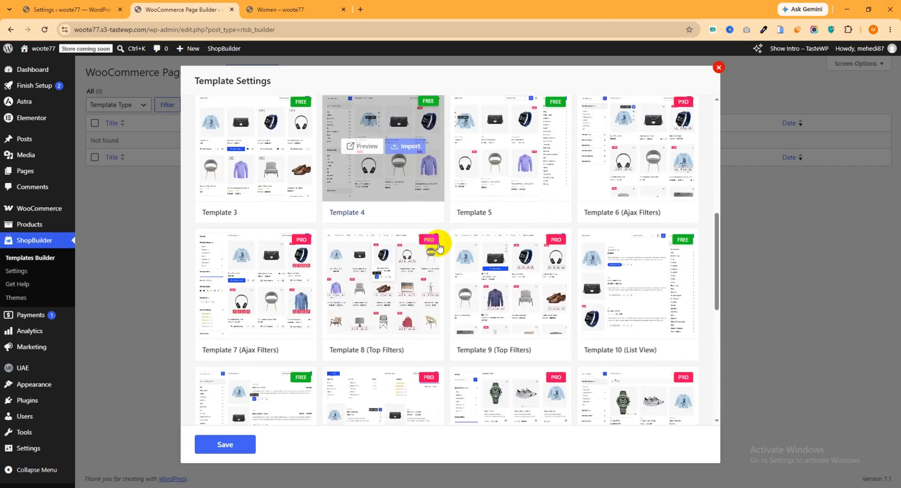
scroll(438, 253, down, 4)
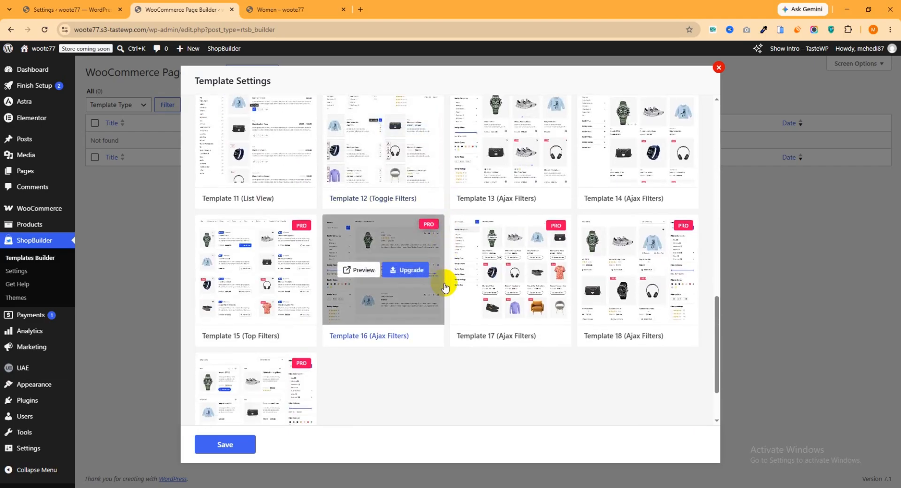
scroll(445, 295, up, 4)
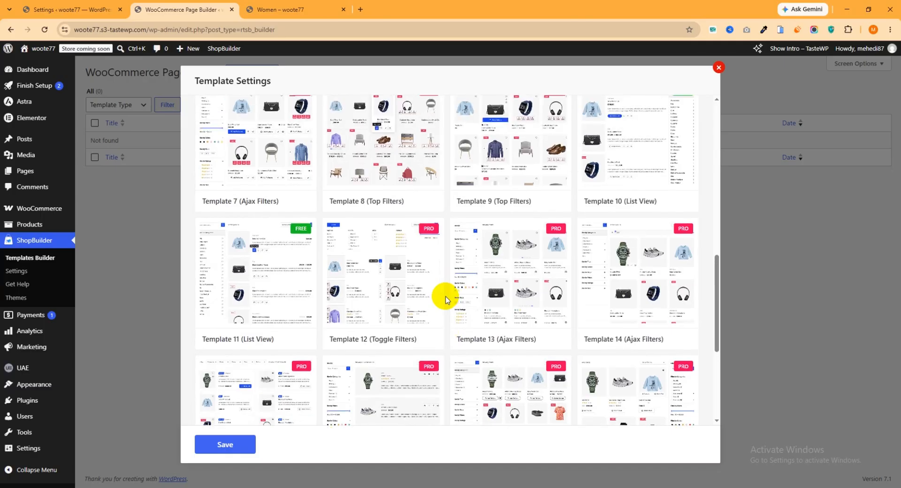
scroll(443, 298, up, 3)
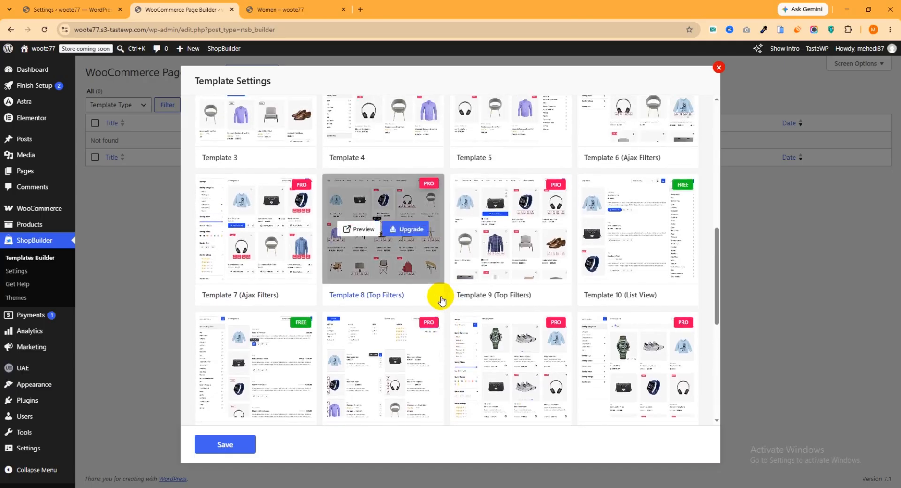
scroll(442, 298, up, 4)
mouse_move(438, 298)
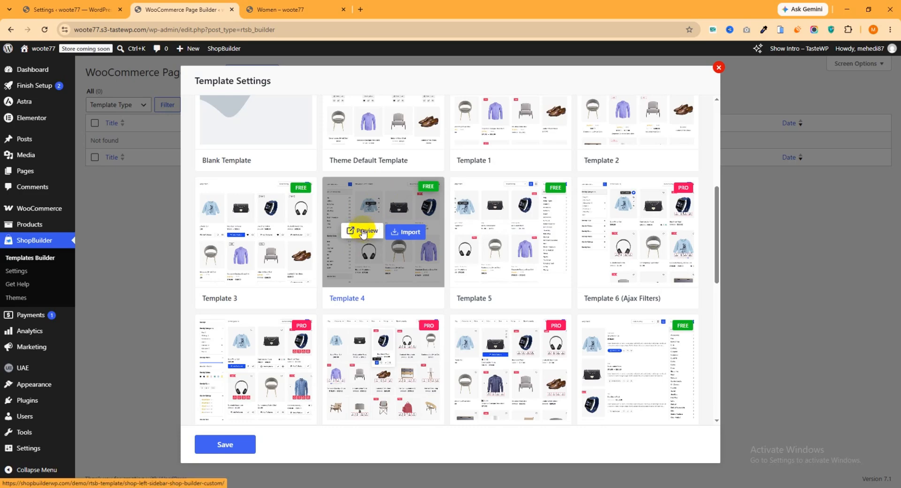
click(363, 232)
scroll(474, 199, down, 8)
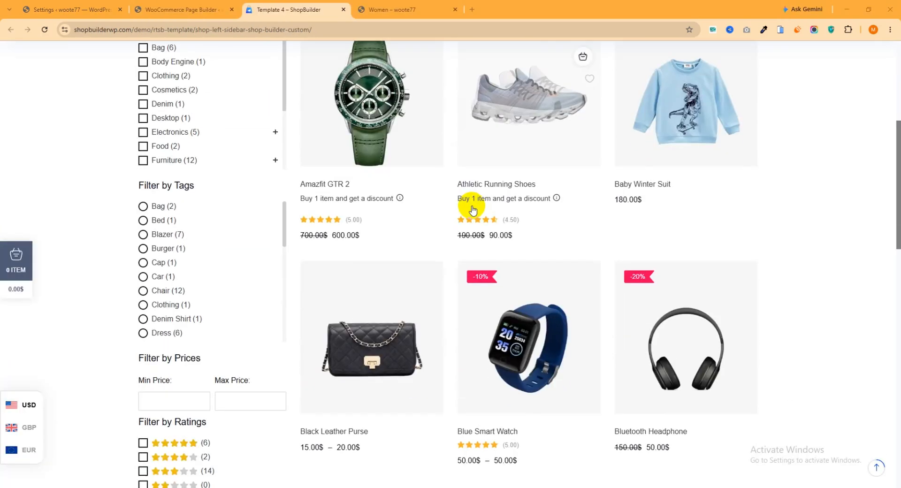
scroll(451, 241, down, 5)
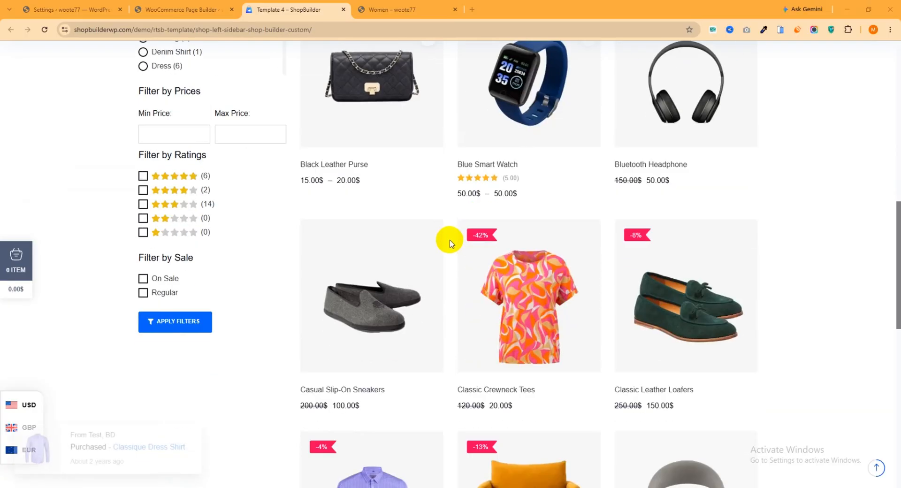
scroll(449, 242, down, 4)
scroll(446, 244, up, 10)
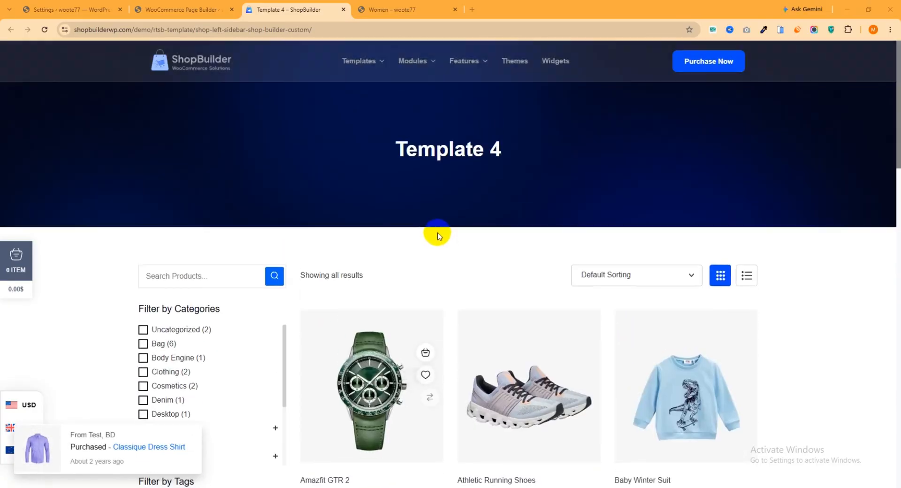
Return to the template settings, import Template 4 and open the new template for editing with Elementor.
click(183, 9)
mouse_move(408, 254)
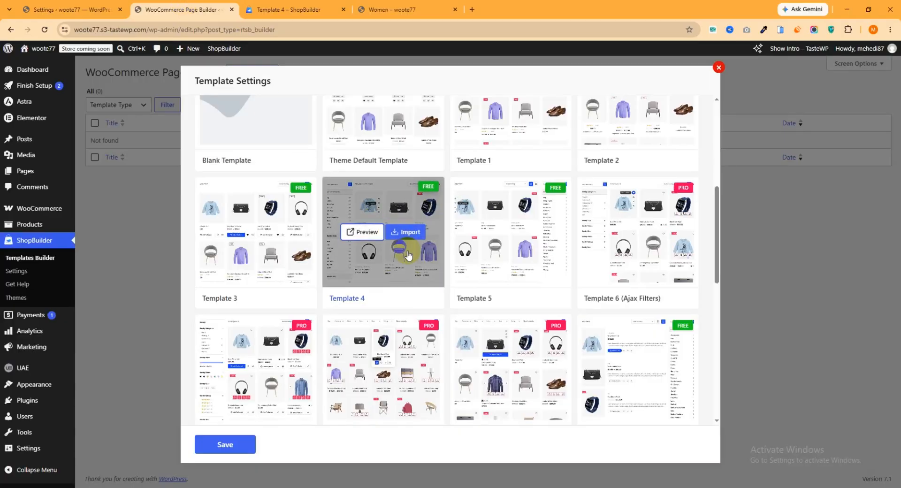
click(410, 232)
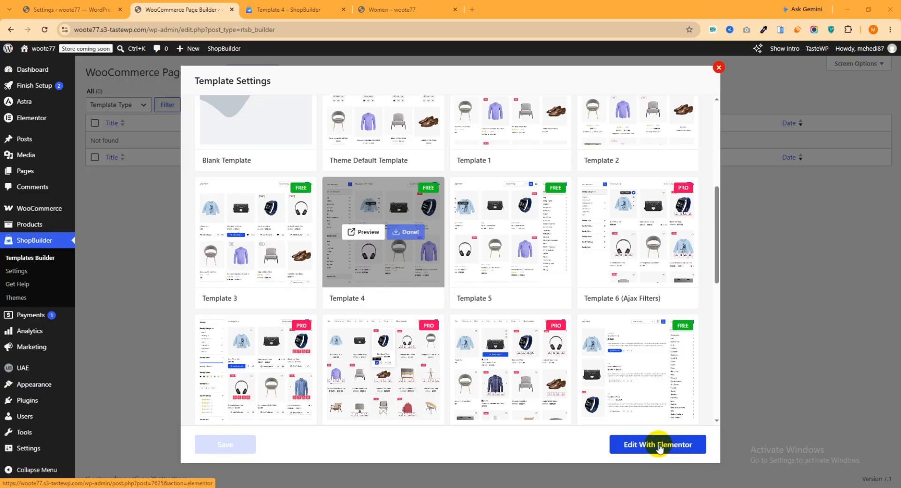
click(659, 445)
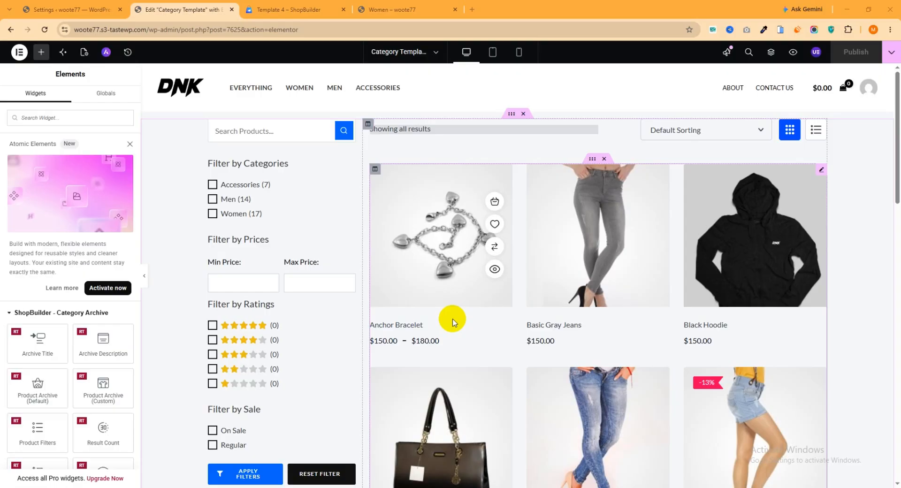
Look over the existing Women category page in its browser tab and reload it to apply the active template.
click(398, 10)
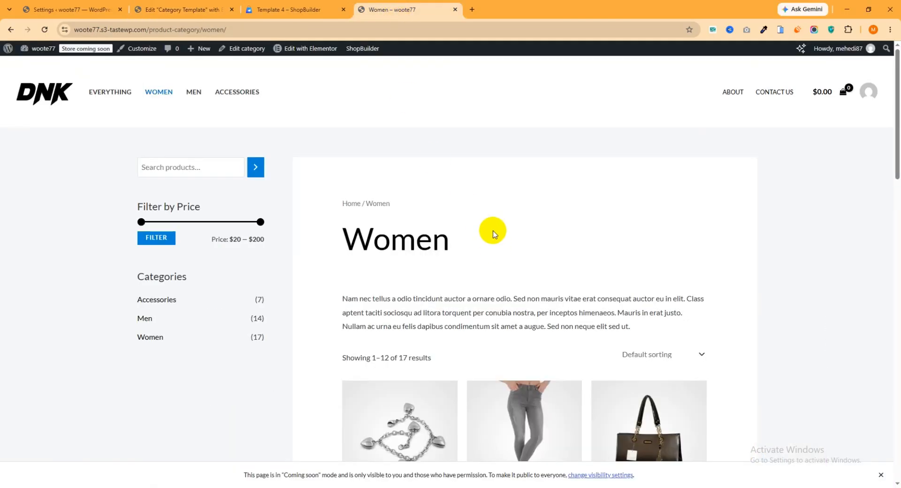
scroll(492, 233, down, 15)
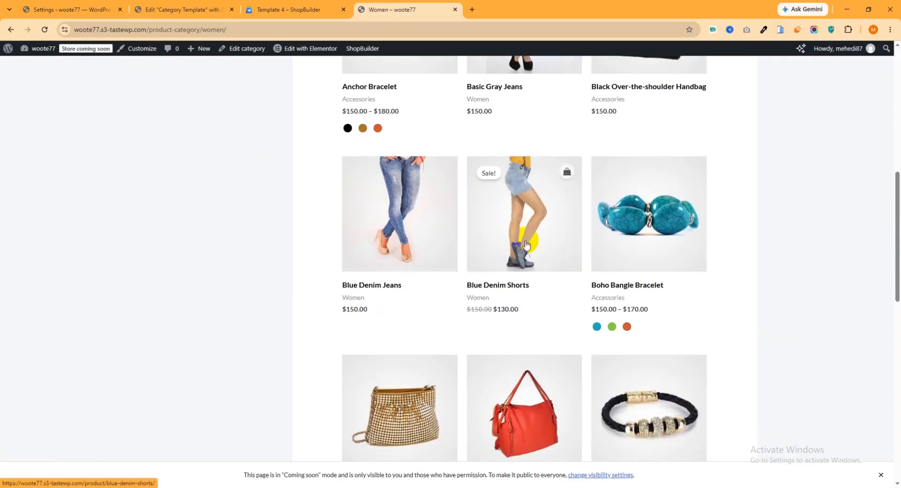
scroll(532, 256, up, 15)
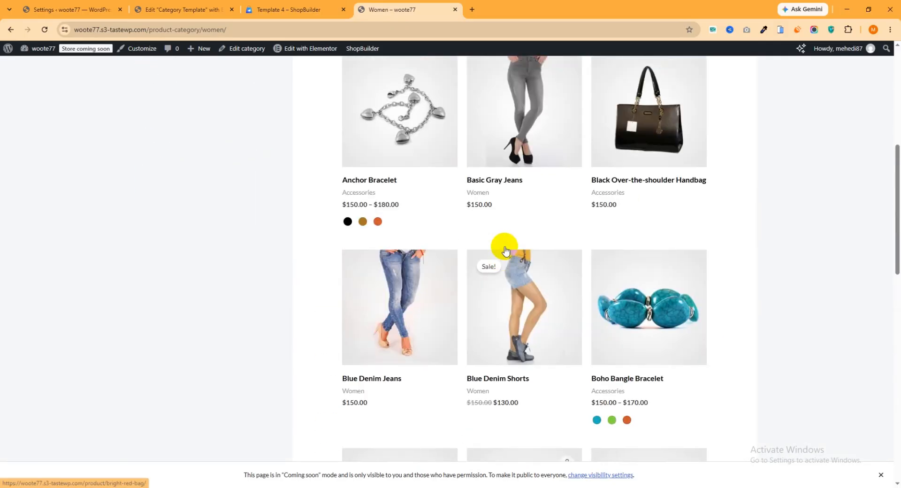
click(46, 31)
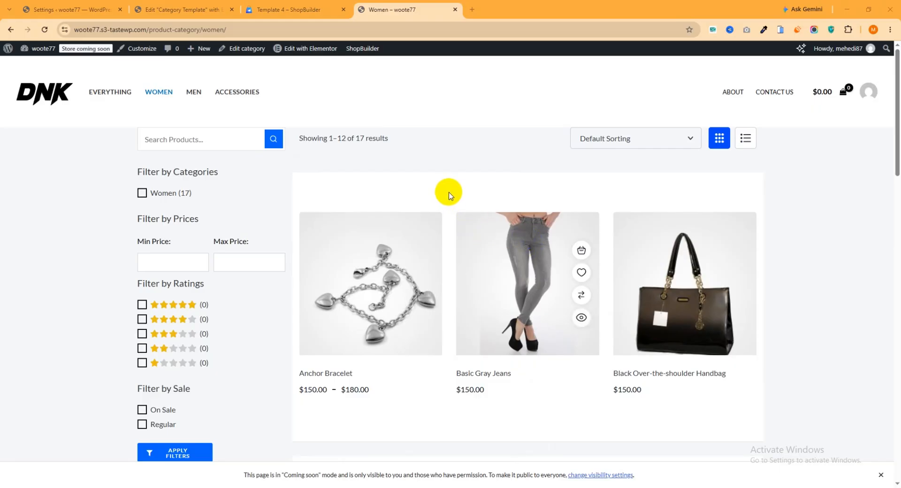
Examine the reloaded Women category page's filters, product grid and pagination, and return to the Elementor editor for Category Template.
scroll(470, 229, down, 3)
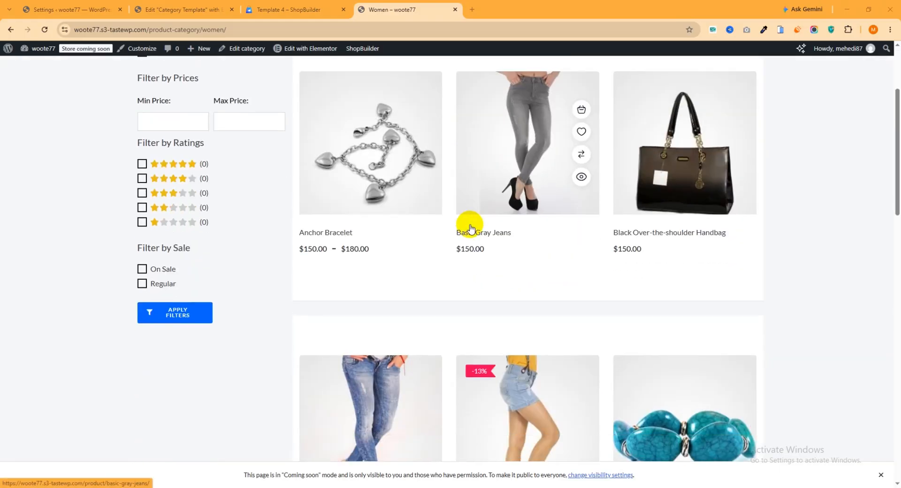
scroll(471, 230, down, 6)
scroll(483, 244, down, 10)
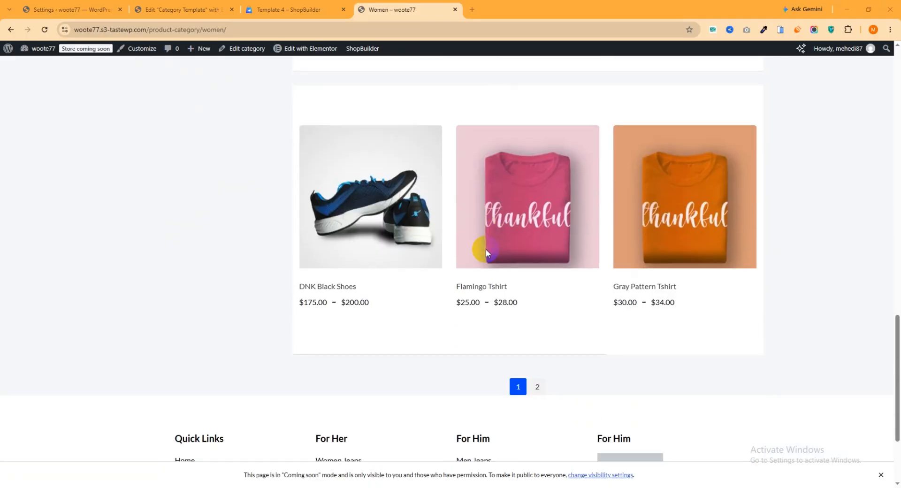
scroll(460, 261, up, 10)
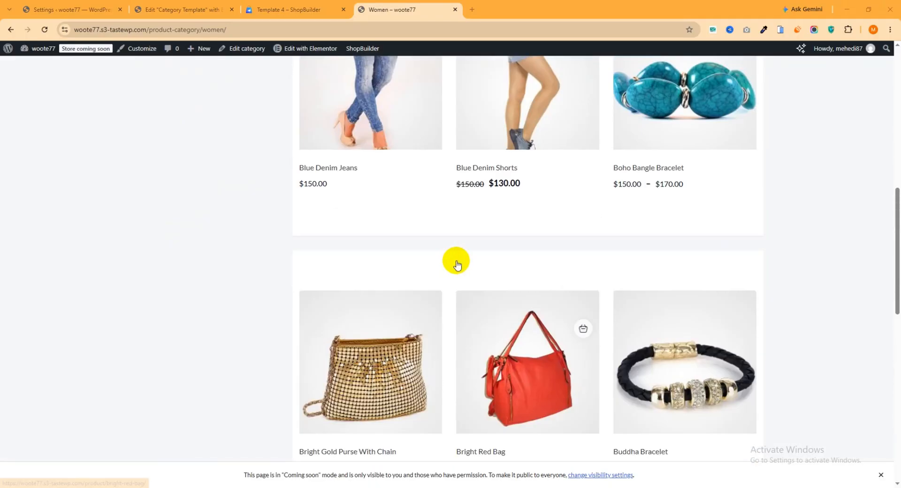
scroll(458, 266, up, 10)
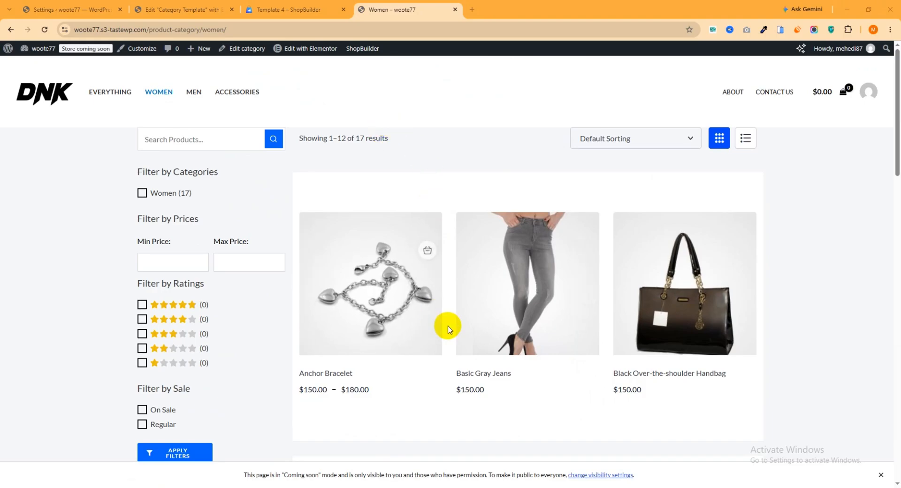
scroll(451, 331, down, 14)
scroll(465, 312, up, 9)
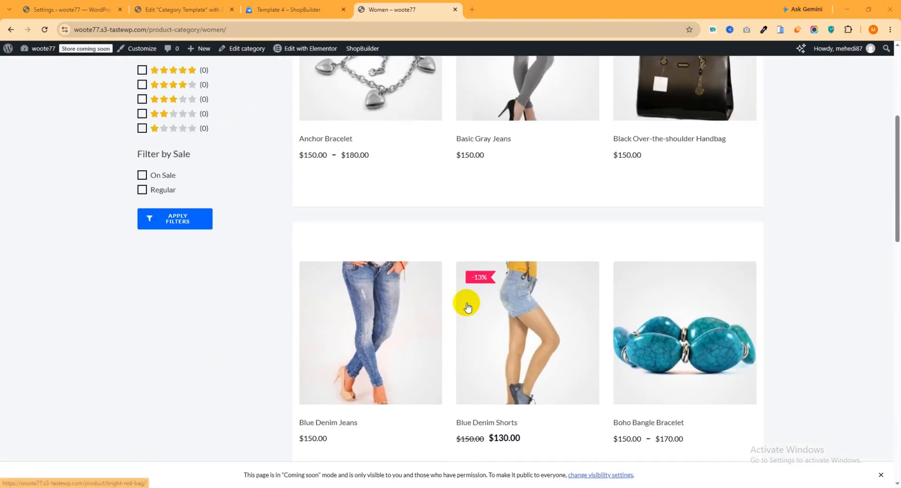
scroll(468, 308, up, 5)
click(183, 10)
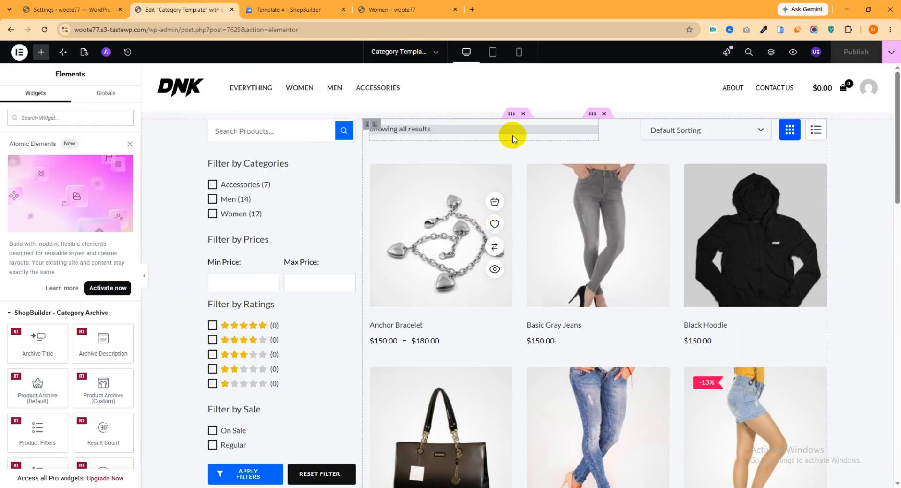
Unlink the main inner section's padding, set its top and bottom padding to 50 px and publish the template.
click(511, 117)
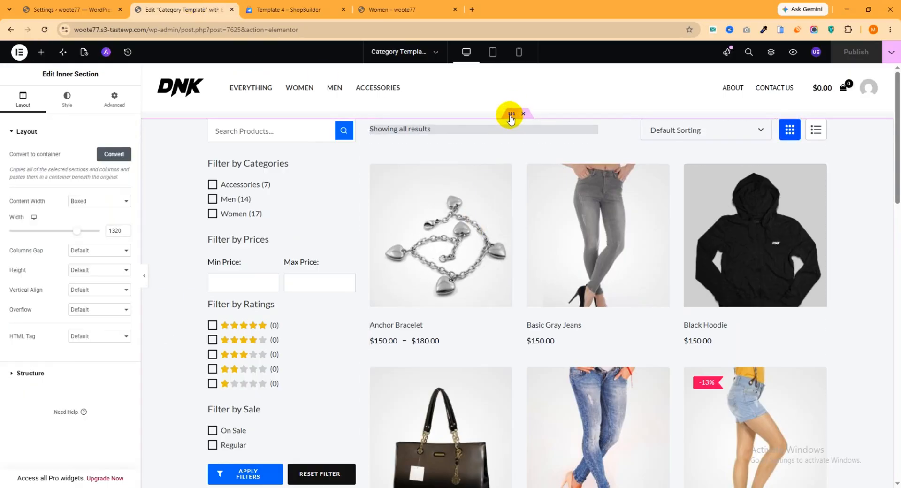
click(114, 102)
click(124, 201)
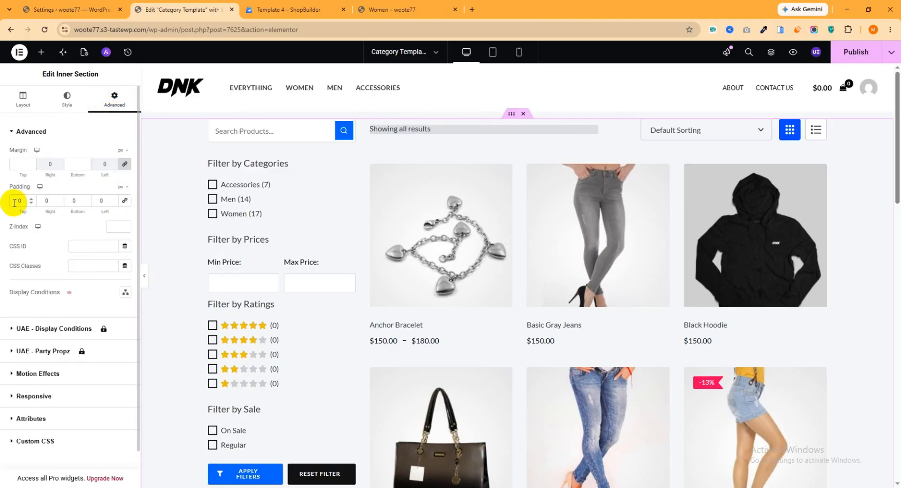
drag(21, 201, 8, 201)
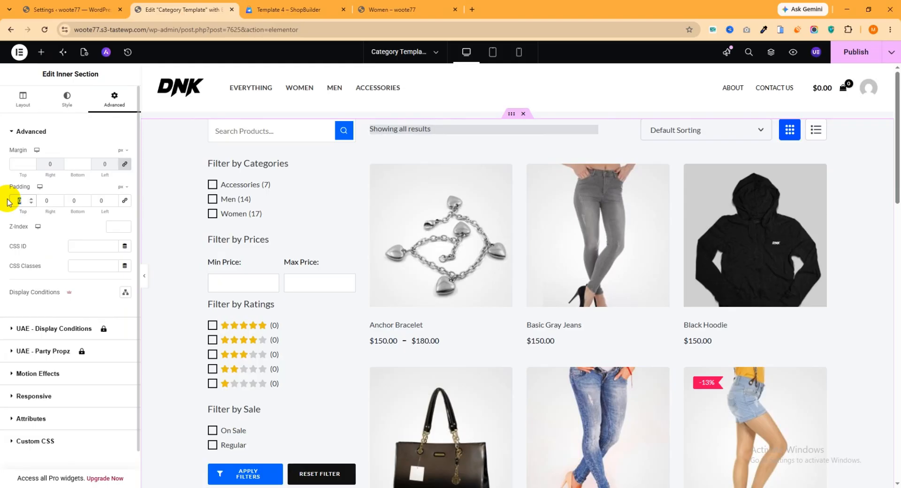
text(50)
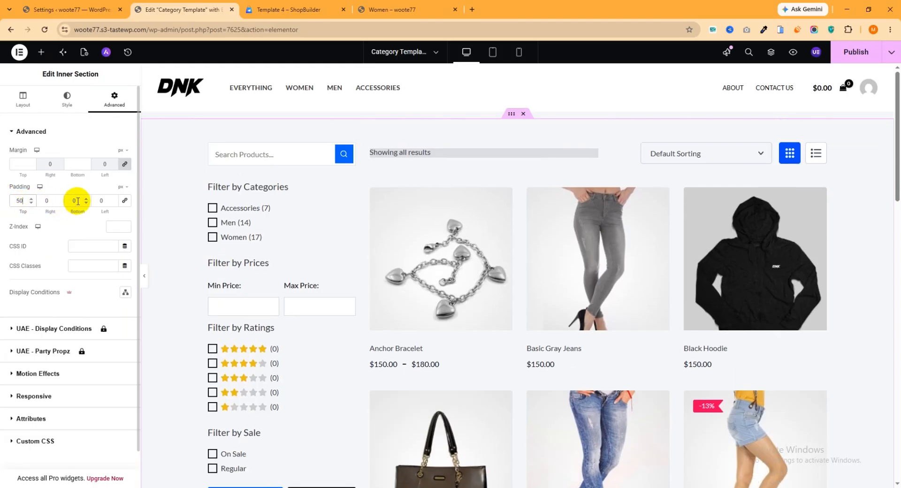
drag(78, 201, 57, 201)
text(5)
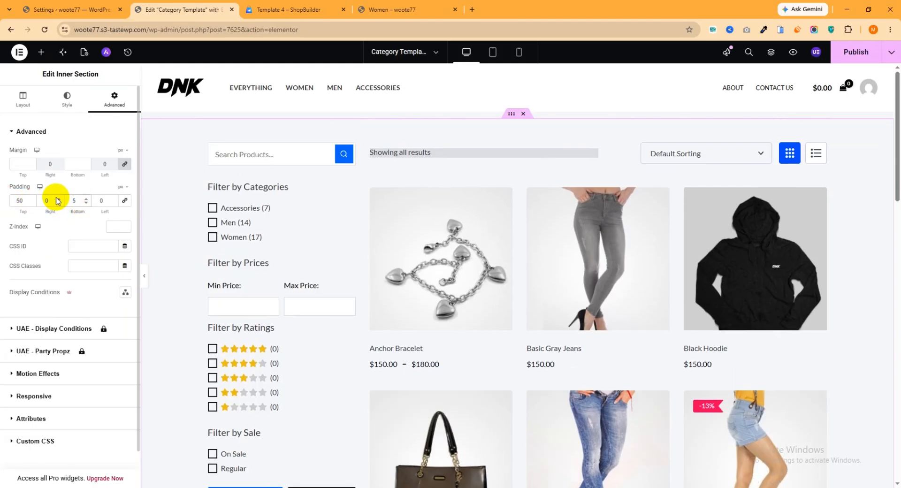
text(0)
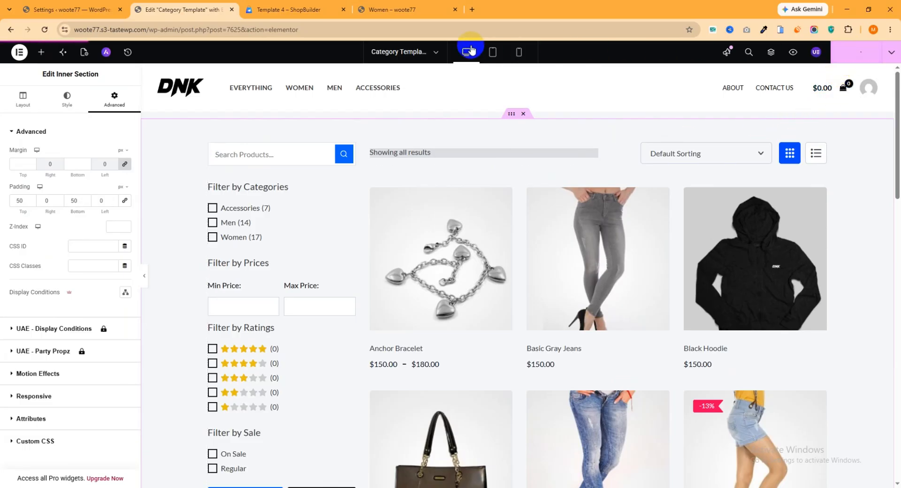
Check the updated spacing on the Women category page in its browser tab and return to the Elementor editor.
click(403, 9)
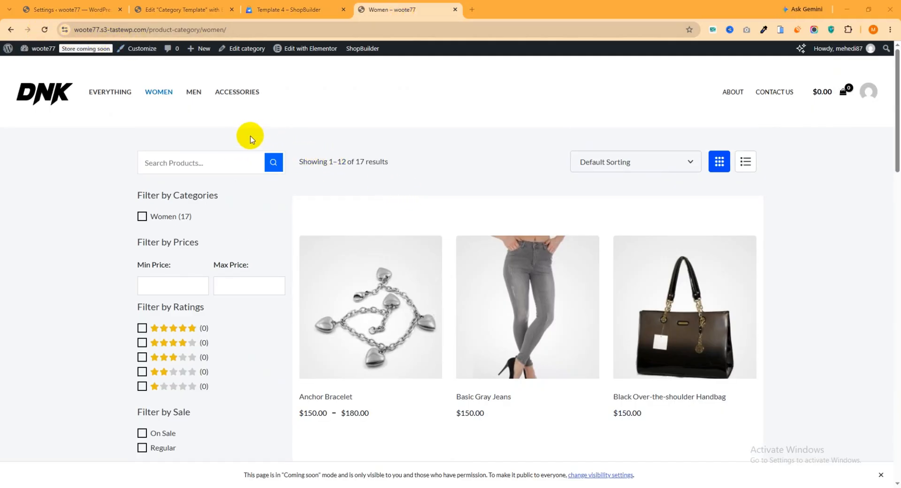
scroll(422, 209, down, 8)
scroll(459, 231, up, 8)
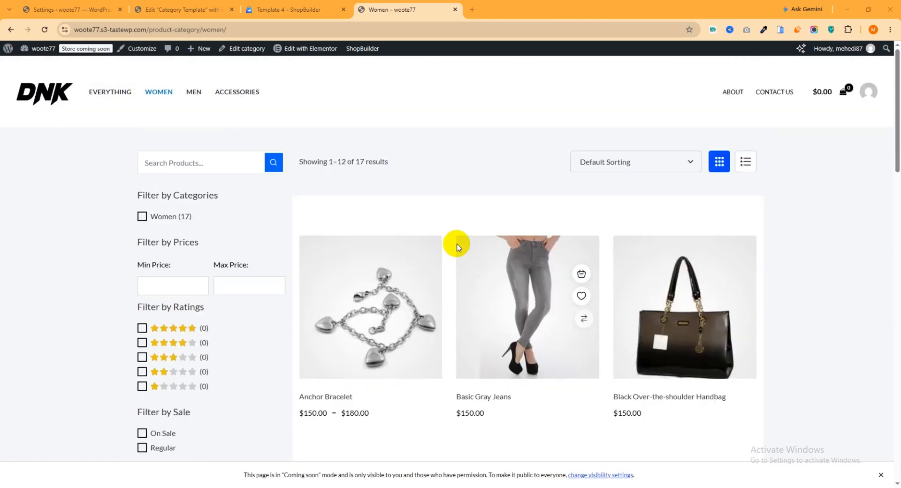
click(181, 9)
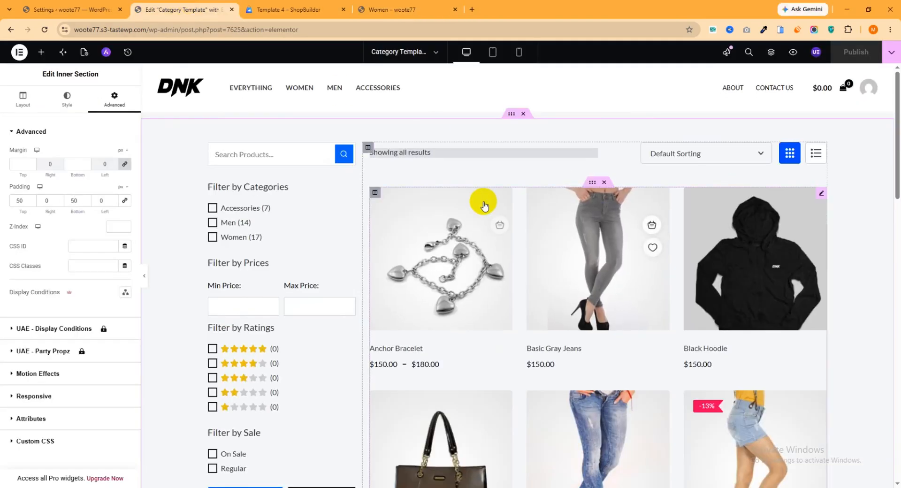
mouse_move(481, 211)
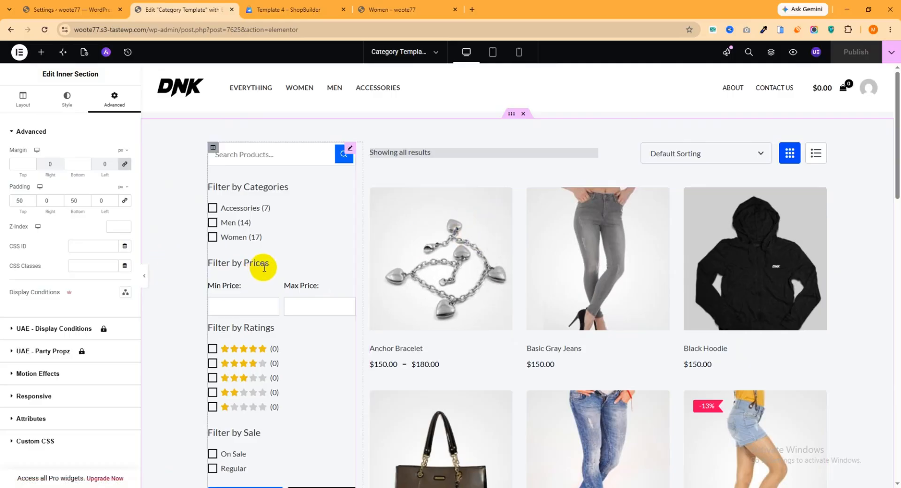
Examine the Filter by Ratings rows on the Women category page and return to the Elementor editor.
click(405, 9)
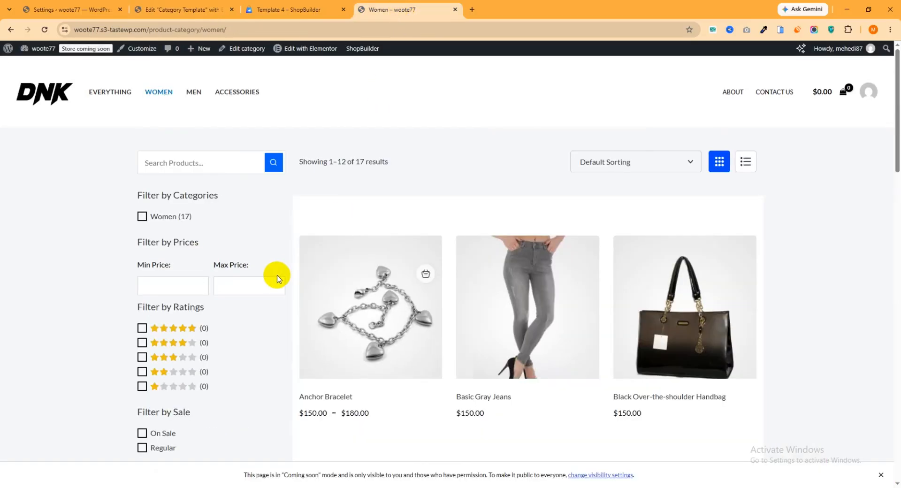
scroll(276, 278, down, 1)
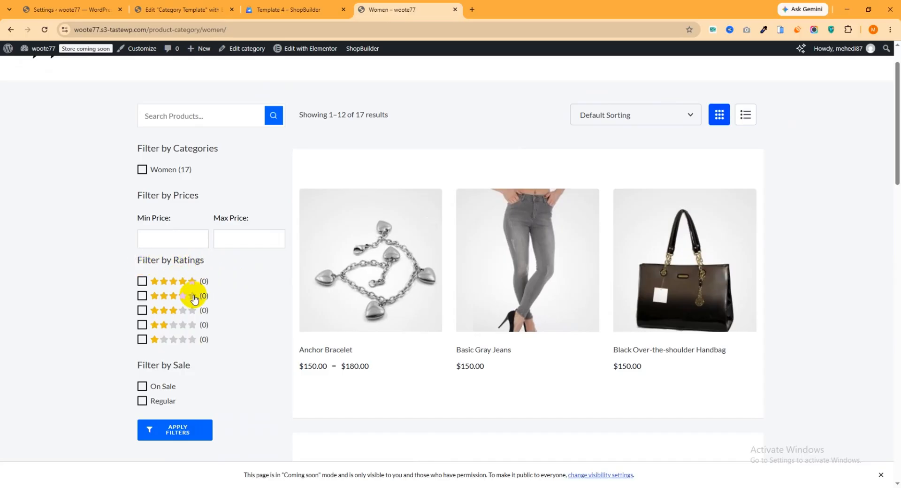
drag(223, 347, 136, 284)
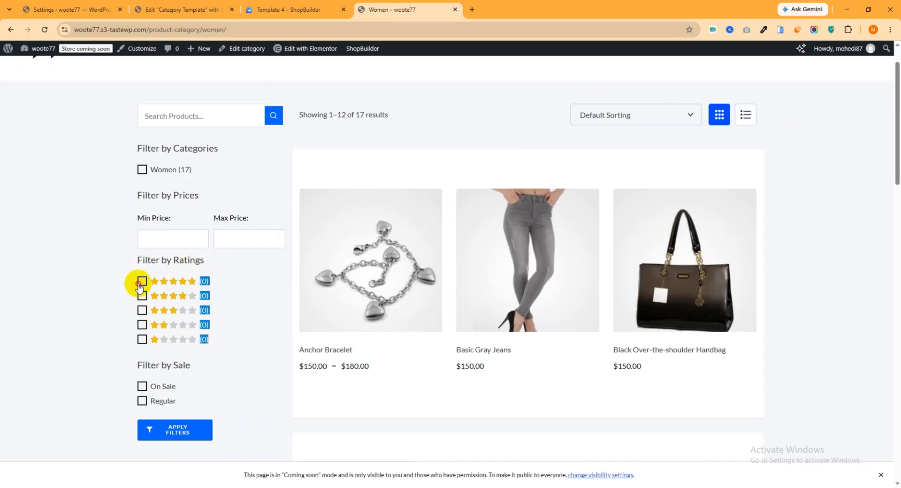
click(177, 9)
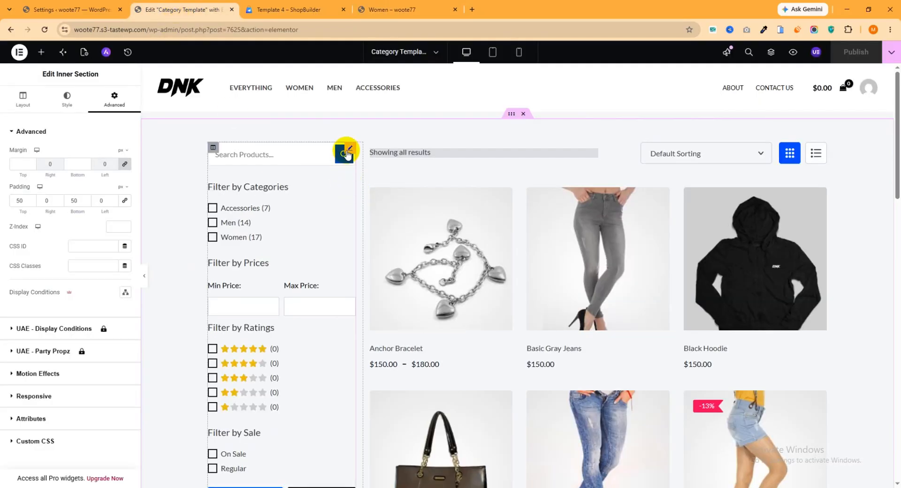
Remove the Filter By Ratings item from the Product Filters widget and publish the template.
click(350, 150)
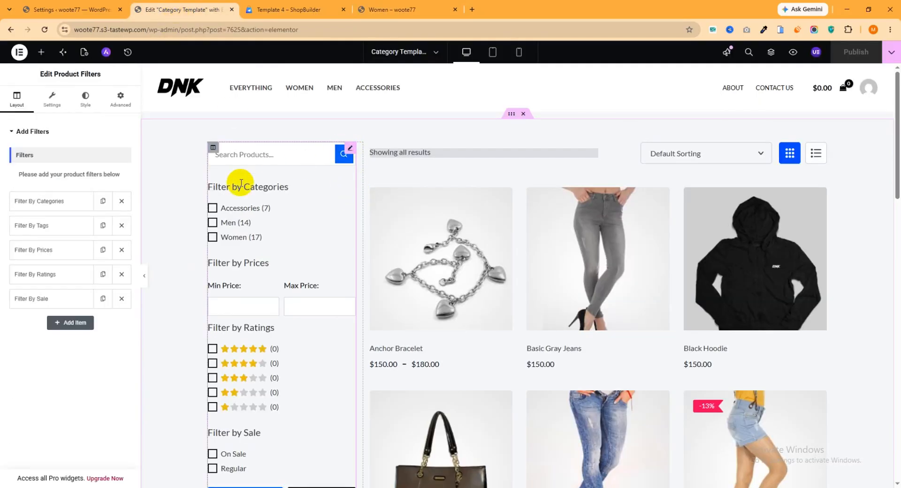
click(121, 274)
click(857, 55)
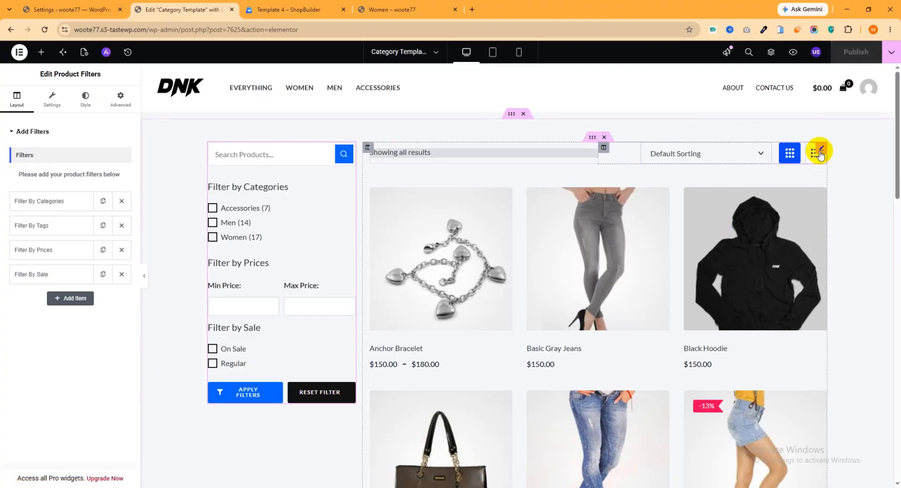
Look over the View Mode widget's icon settings and its advanced options, including the Transform section.
click(820, 150)
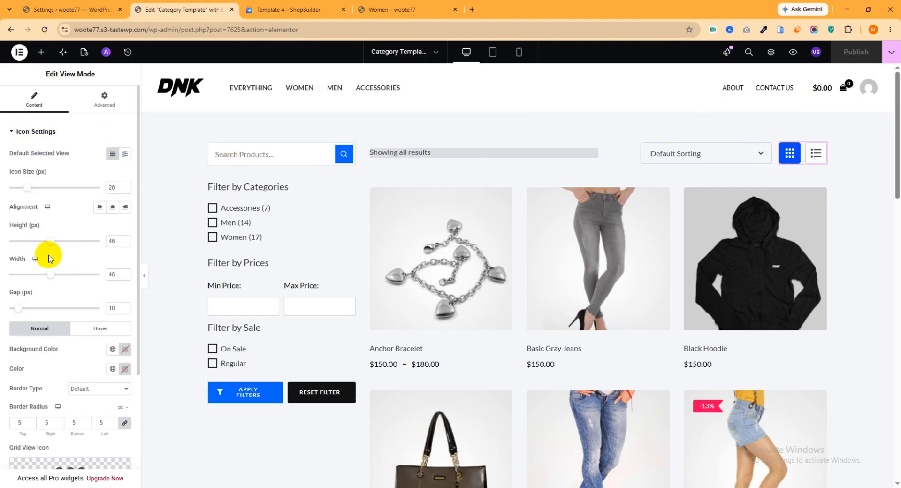
scroll(49, 259, down, 3)
scroll(55, 263, up, 3)
scroll(55, 358, down, 3)
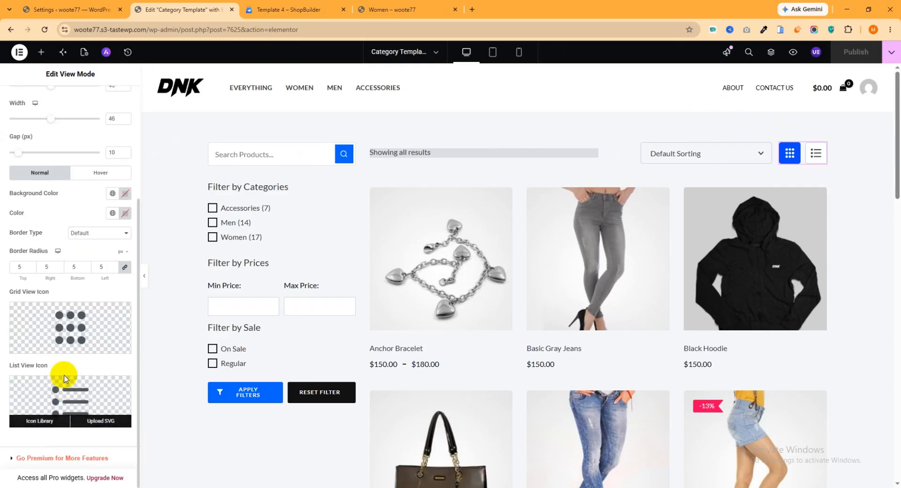
scroll(66, 366, up, 5)
click(110, 112)
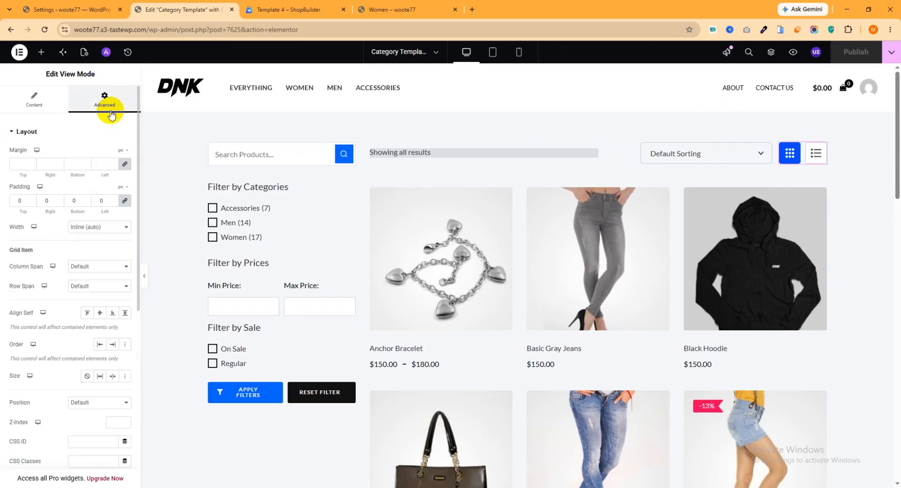
scroll(69, 245, down, 5)
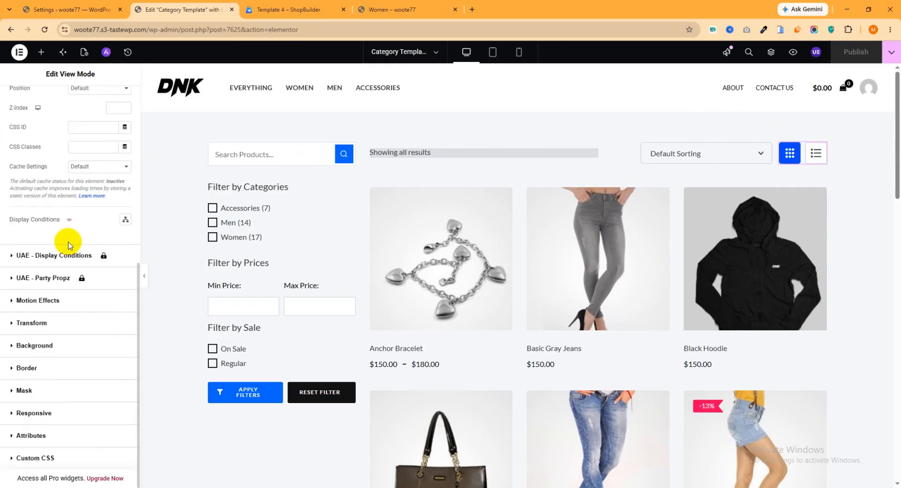
click(57, 330)
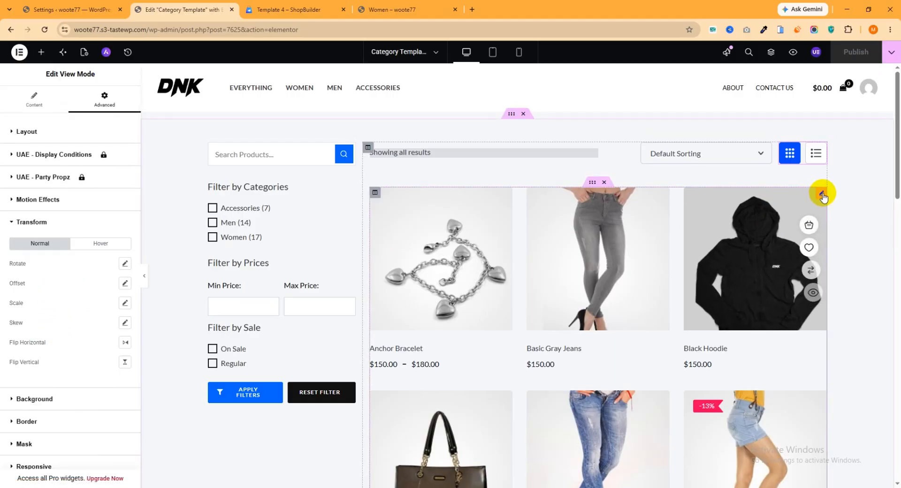
Open the Product Archive (Custom) widget for editing and review its presentation options and its grid and list layouts.
click(822, 195)
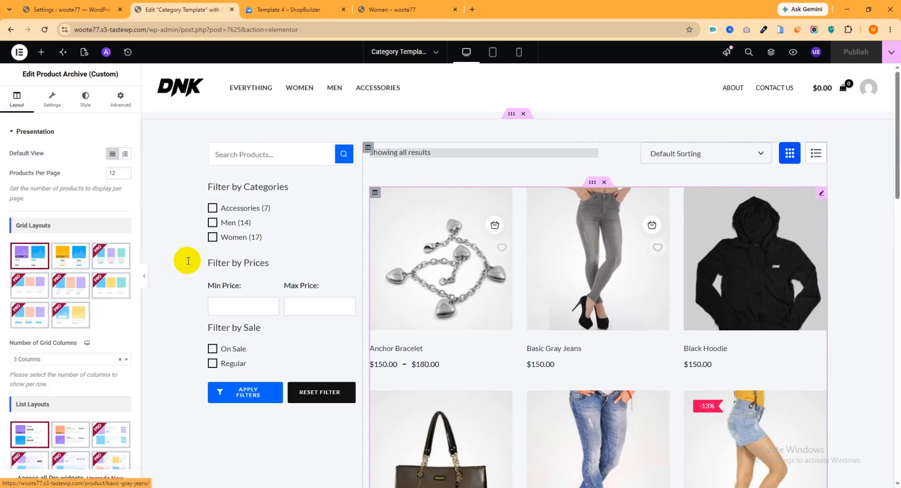
scroll(64, 253, down, 2)
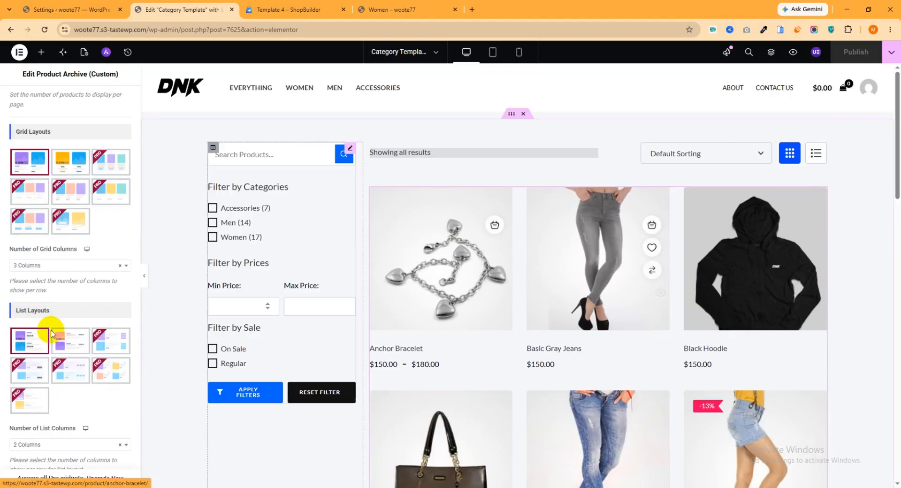
scroll(40, 334, down, 1)
scroll(42, 335, up, 3)
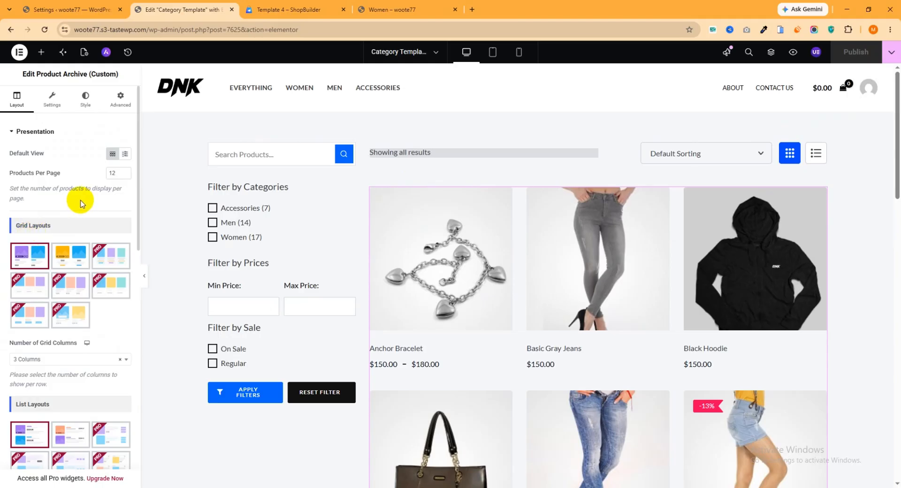
scroll(28, 183, down, 1)
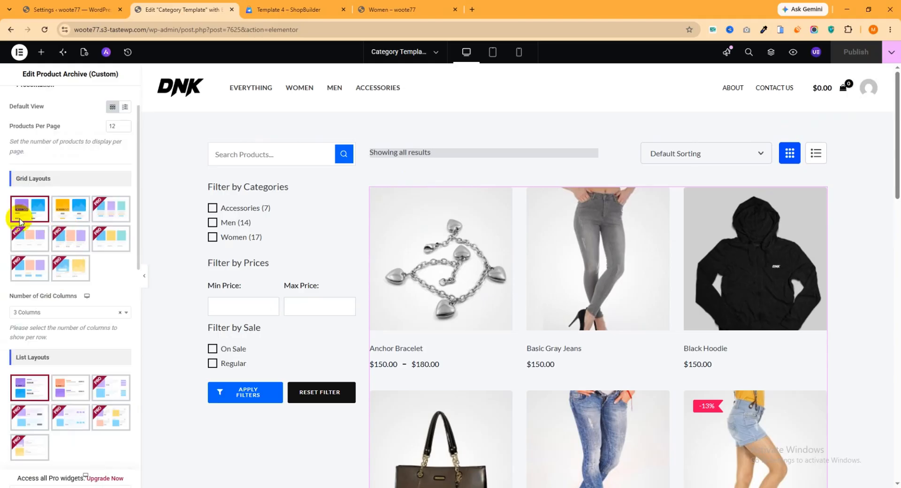
Try 1 Column for the product archive's grid and set it back to 3 Columns.
click(50, 313)
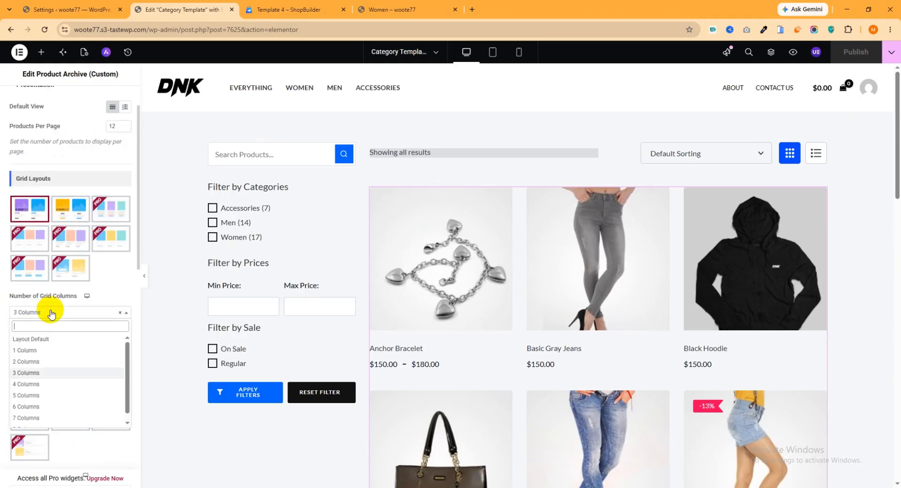
click(28, 351)
click(35, 312)
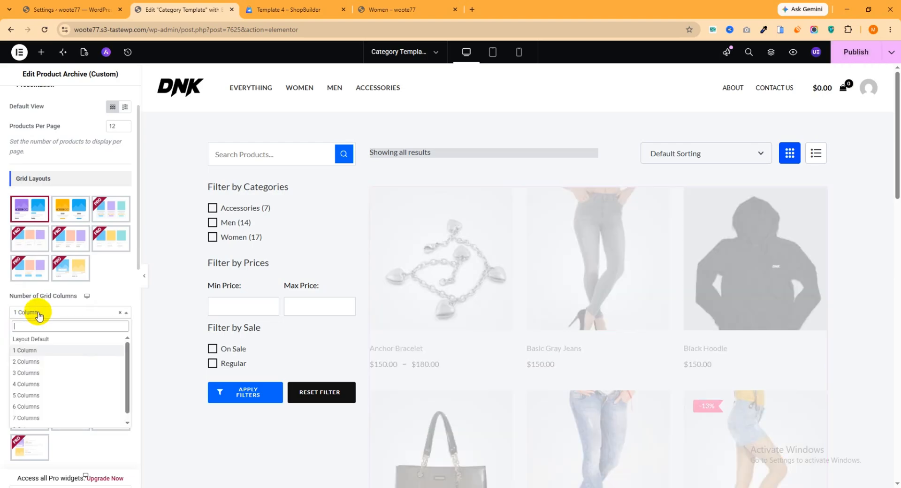
click(27, 373)
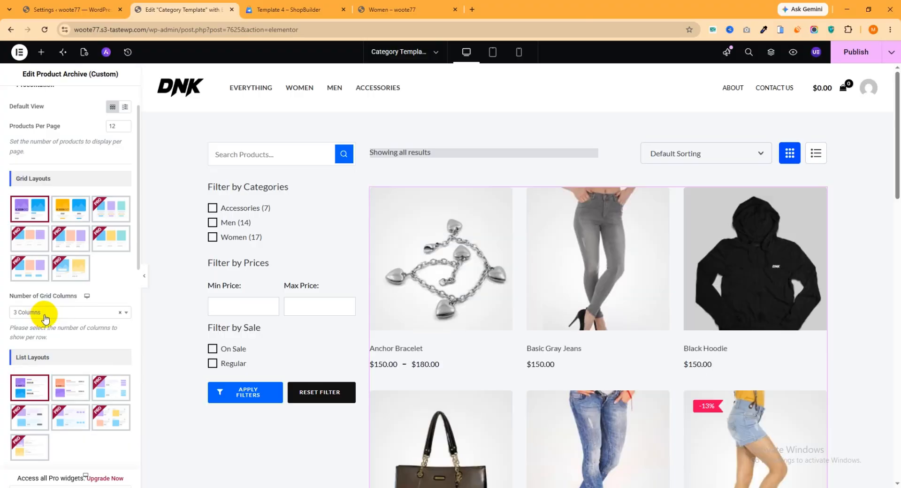
Try the first action button layout preset on the product grid and switch back to Preset 2.
scroll(41, 314, down, 5)
scroll(70, 266, down, 4)
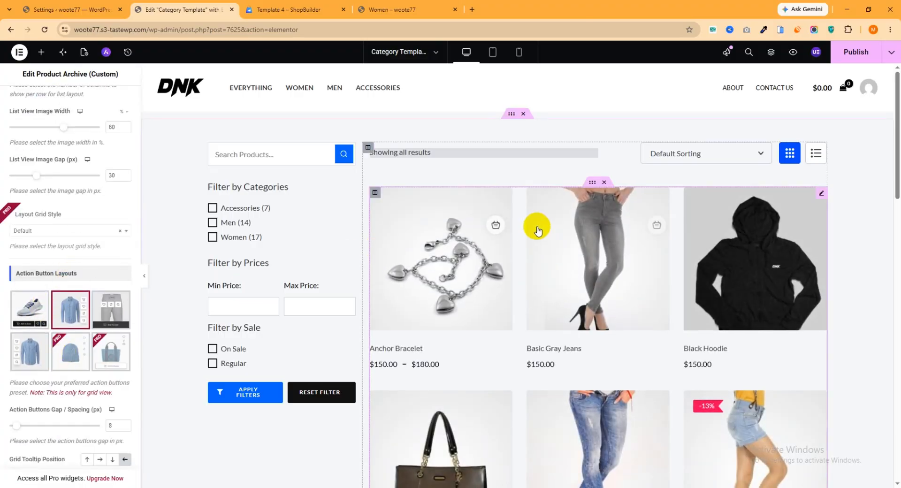
click(70, 320)
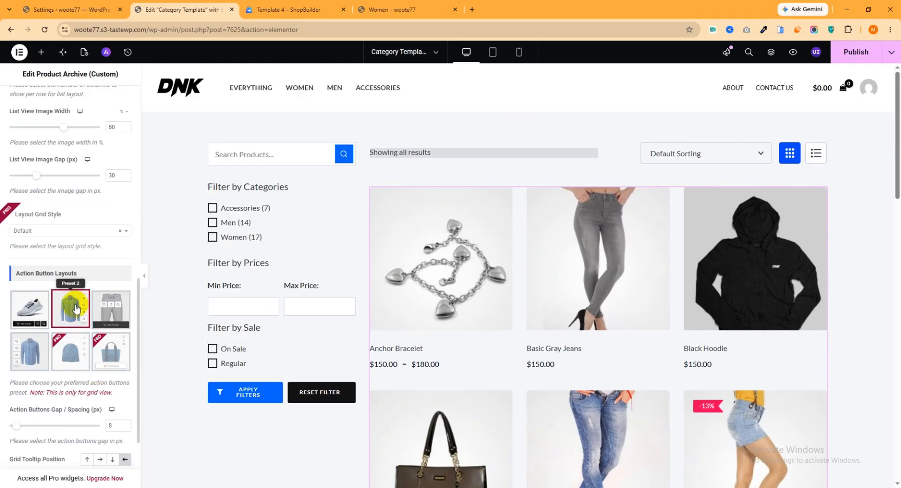
click(29, 316)
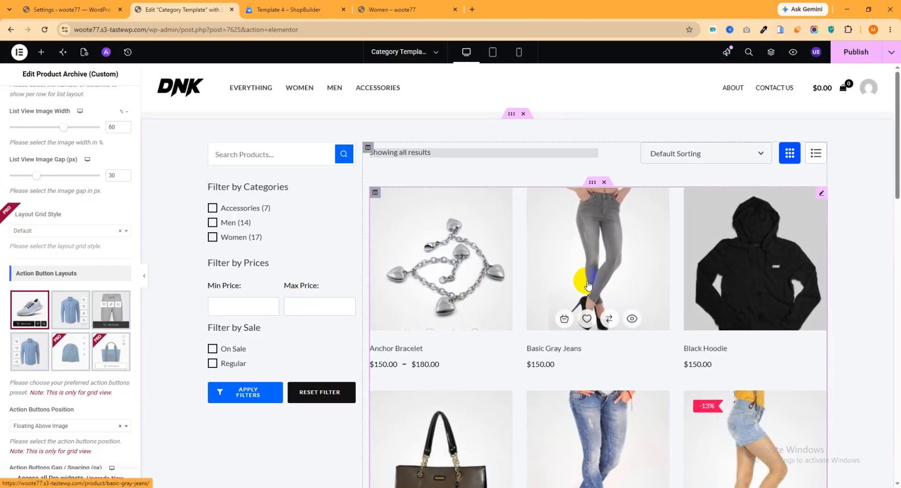
click(59, 311)
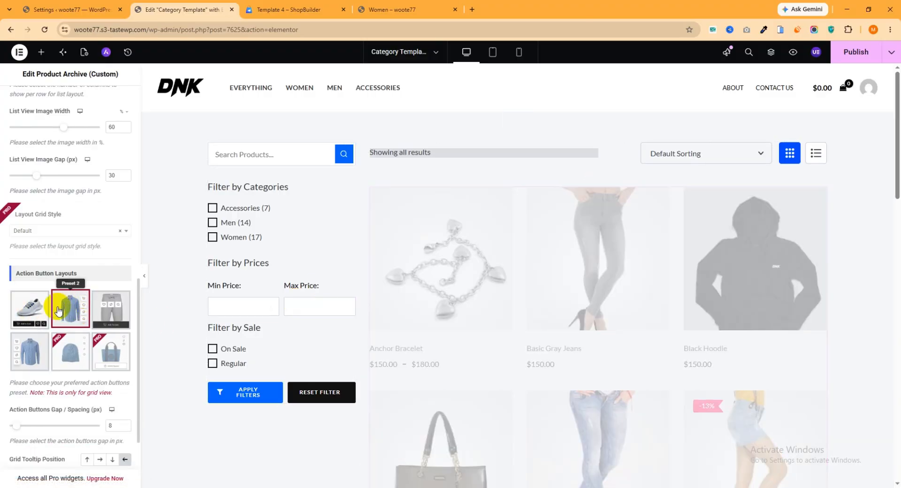
Disable the product archive's pagination, enable it again and view the page numbers below the product grid.
scroll(69, 324, down, 3)
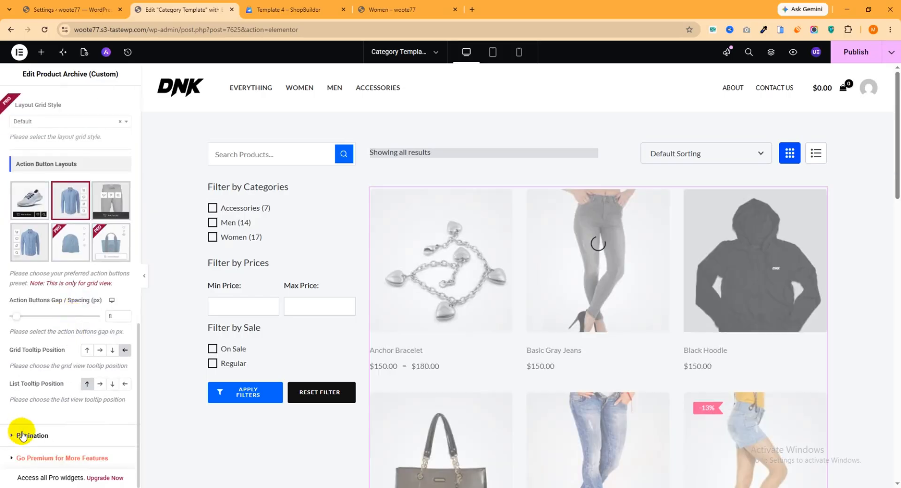
click(19, 434)
click(117, 175)
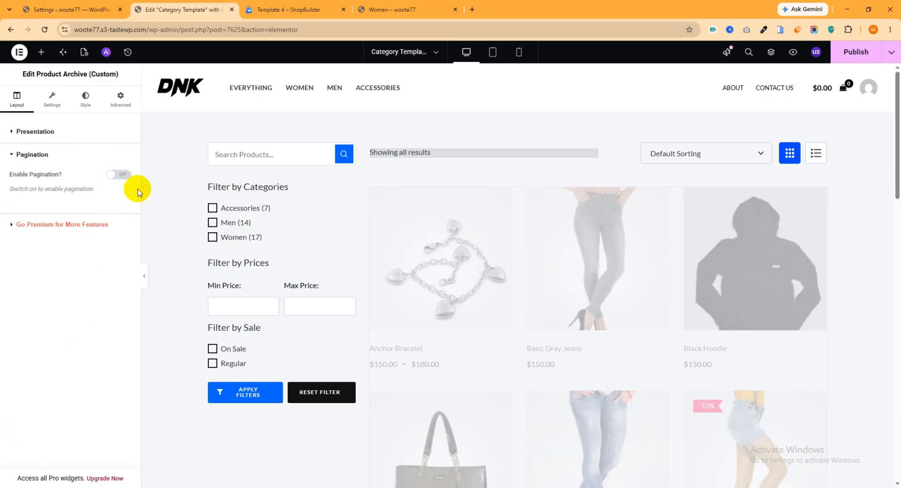
click(119, 175)
scroll(499, 328, down, 10)
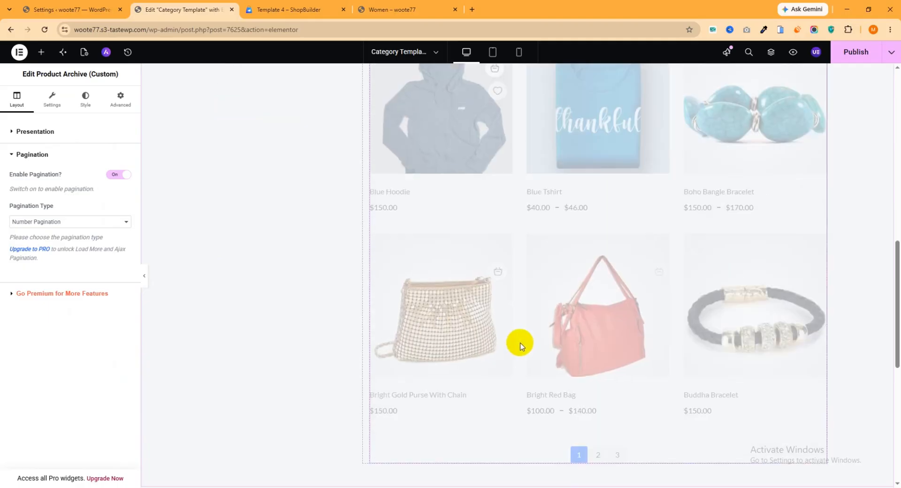
Open the product archive's content visibility settings, hide the product titles and show them again.
scroll(573, 355, down, 2)
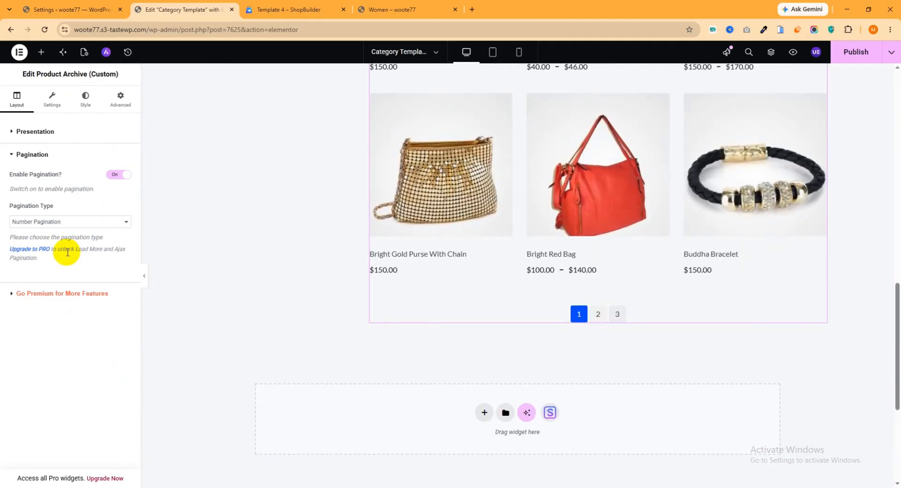
click(52, 103)
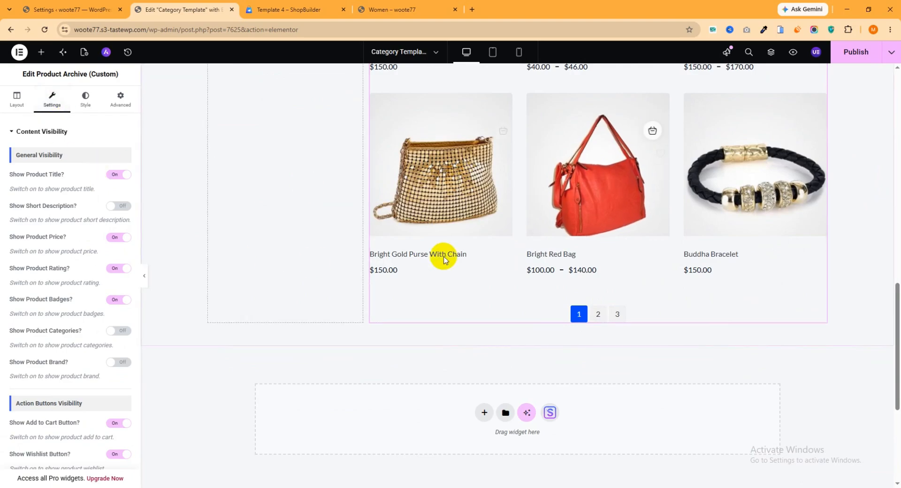
scroll(539, 253, up, 10)
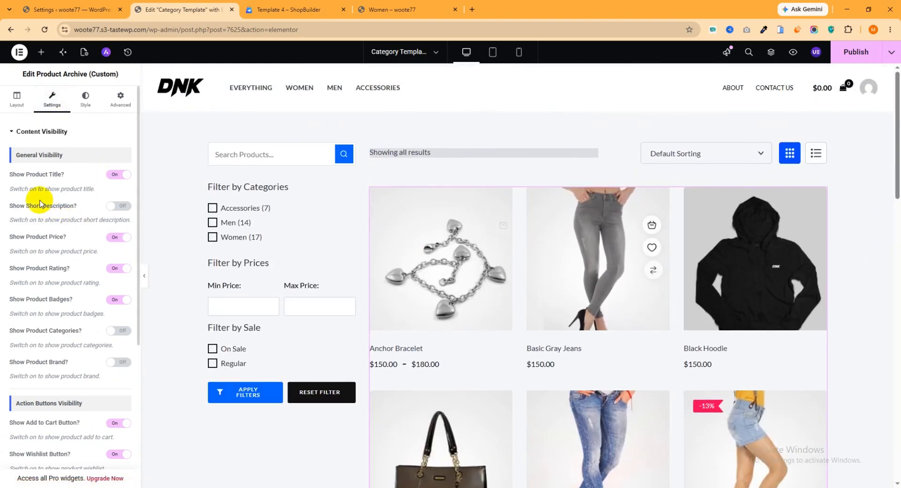
scroll(443, 302, down, 1)
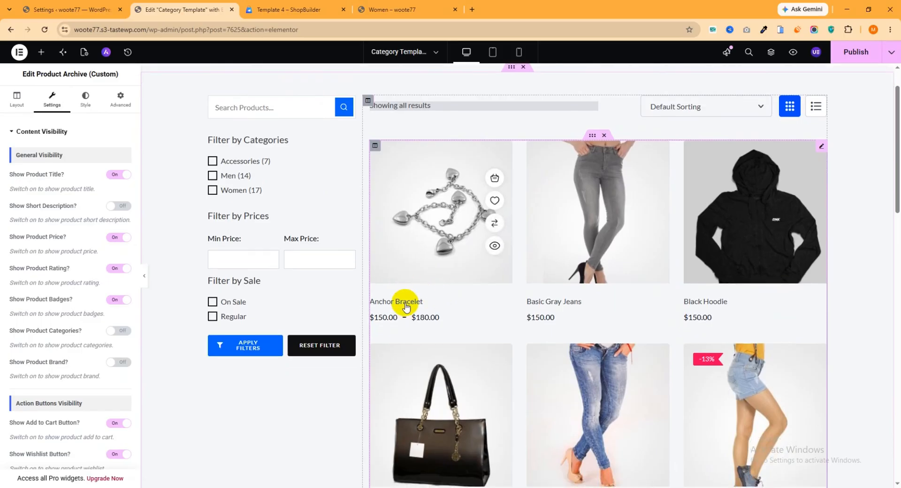
click(123, 175)
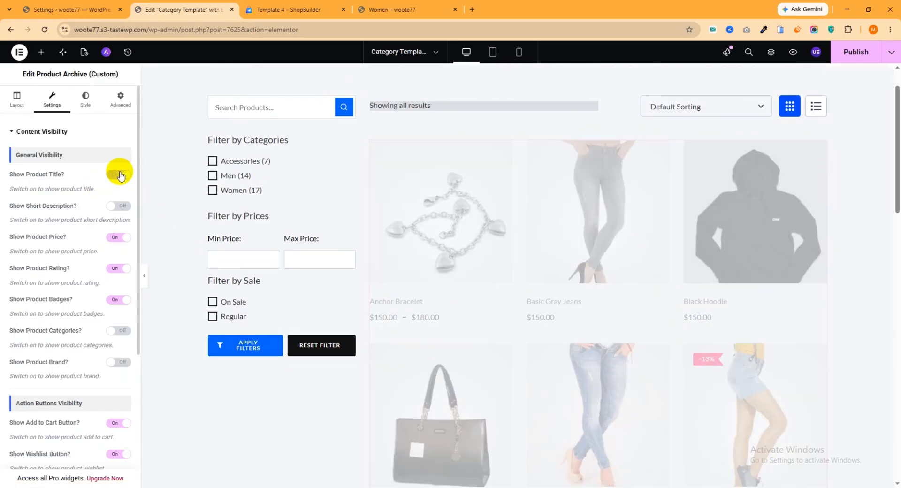
click(120, 175)
Review the product archive's action button visibility, content ordering, product title and action button settings.
scroll(95, 293, down, 5)
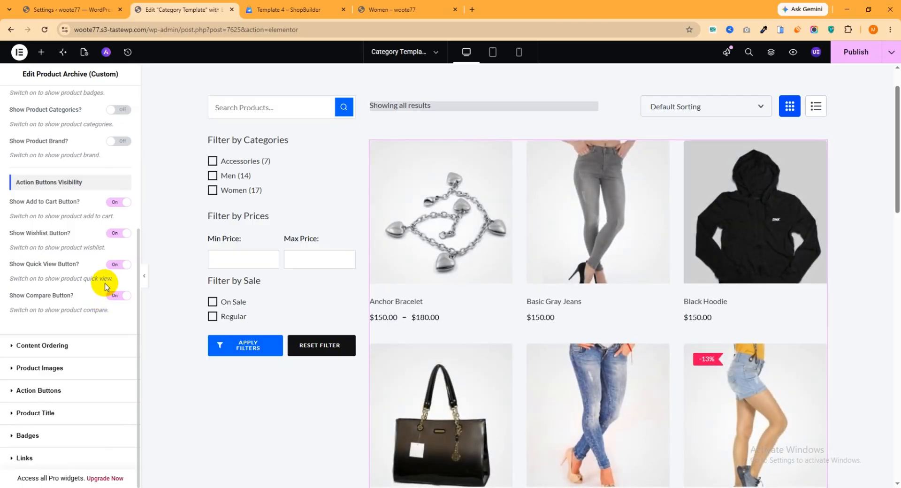
click(47, 346)
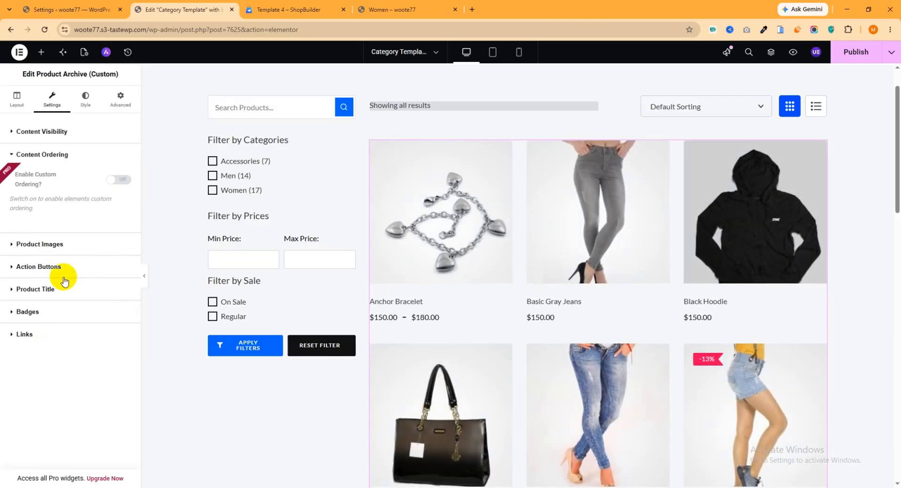
click(44, 290)
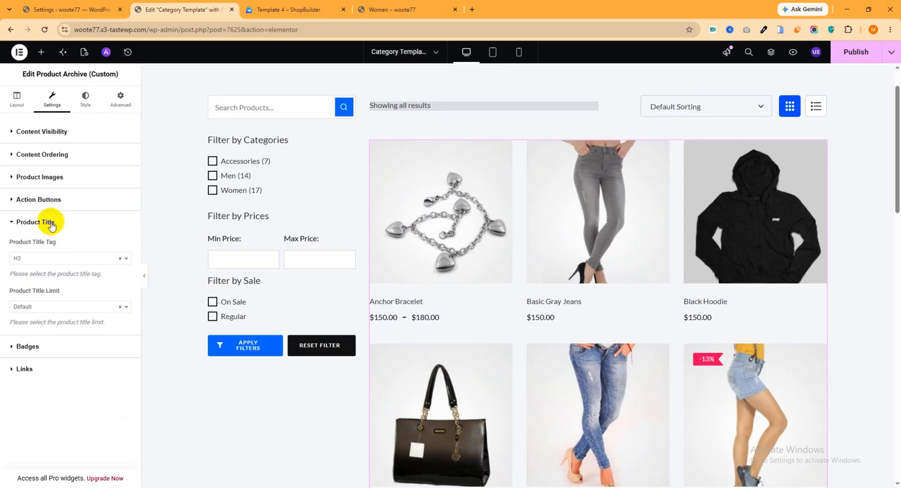
click(52, 201)
mouse_move(466, 178)
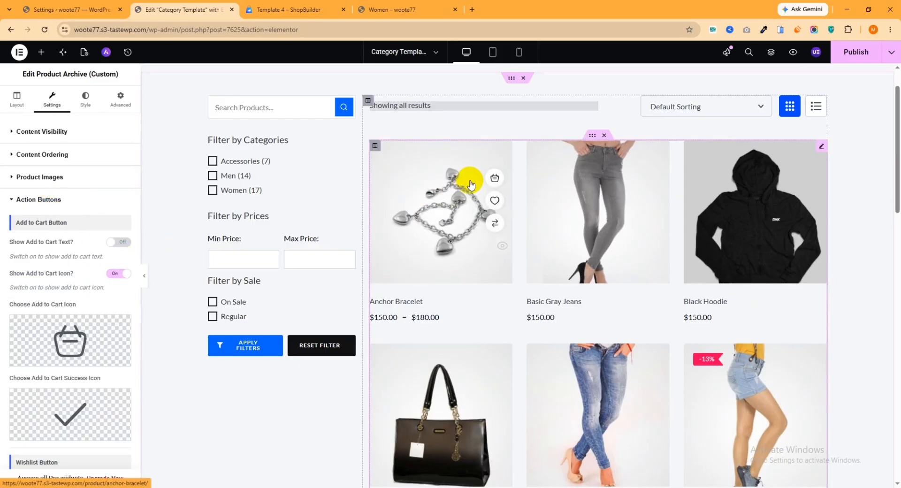
mouse_move(608, 178)
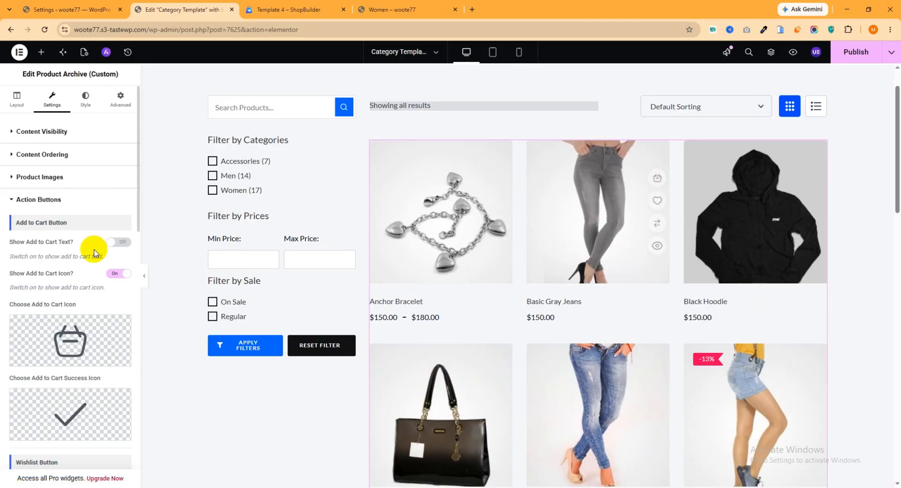
scroll(94, 261, down, 5)
scroll(90, 234, up, 5)
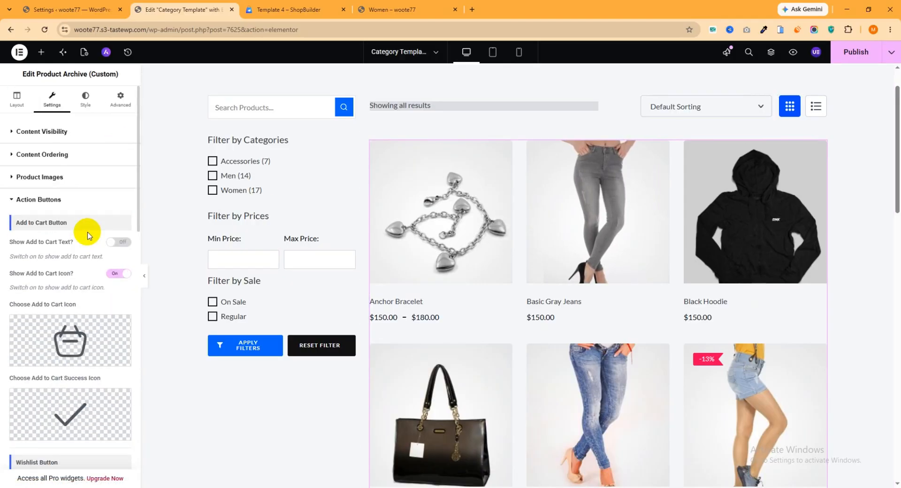
Change the primary color in the product archive's color scheme to near-black.
click(83, 98)
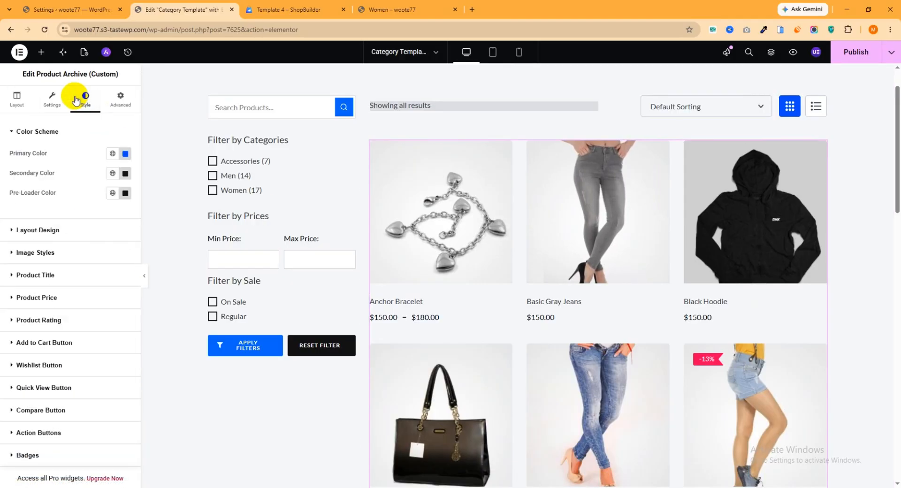
click(122, 155)
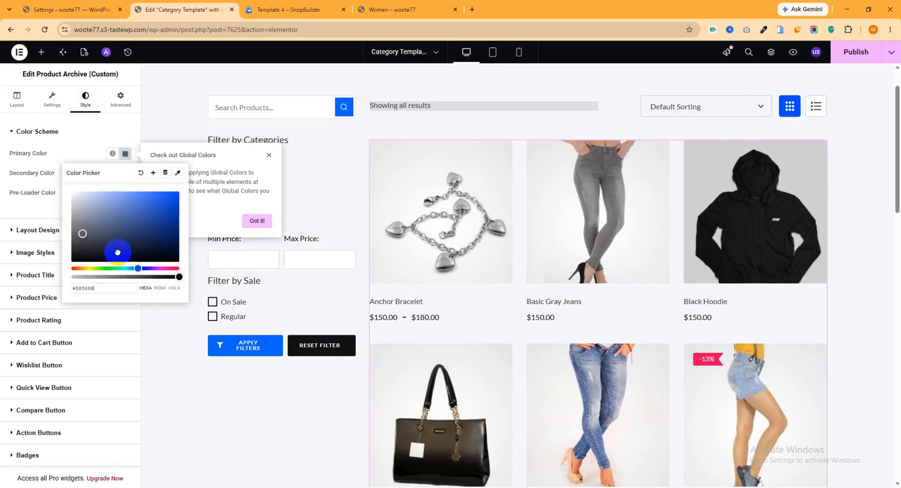
click(5, 192)
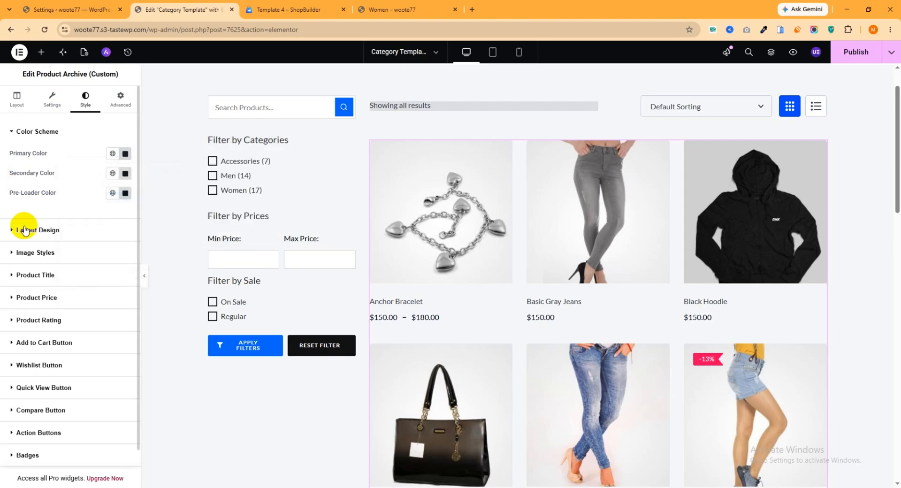
Increase the product archive's grid gap to about 56 px and look through the remaining layout design and style options.
click(47, 230)
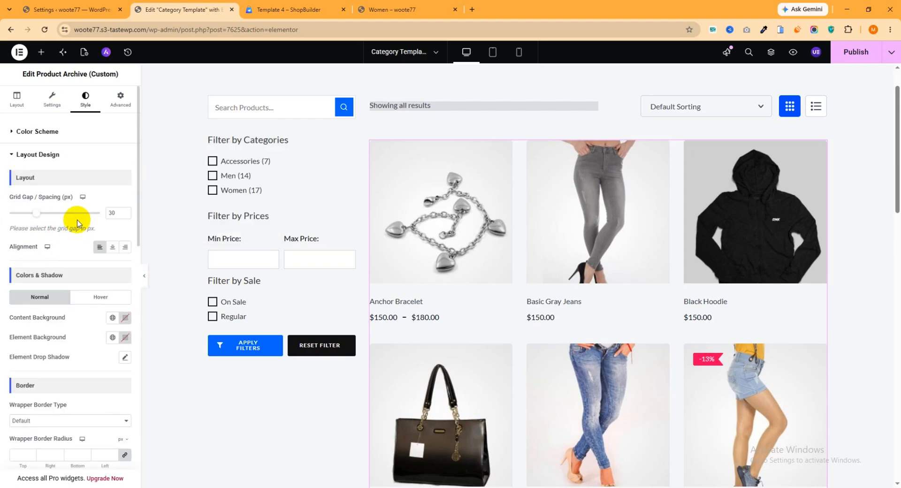
drag(37, 217, 75, 213)
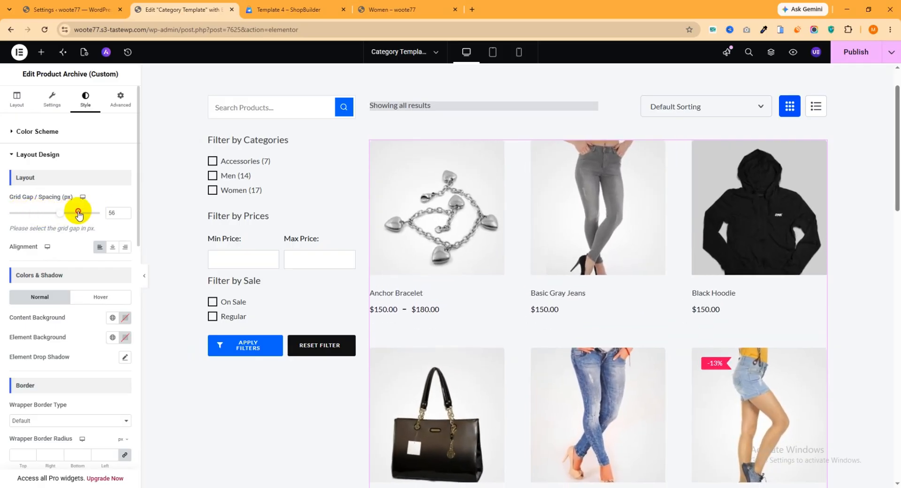
scroll(89, 291, down, 4)
scroll(97, 308, down, 4)
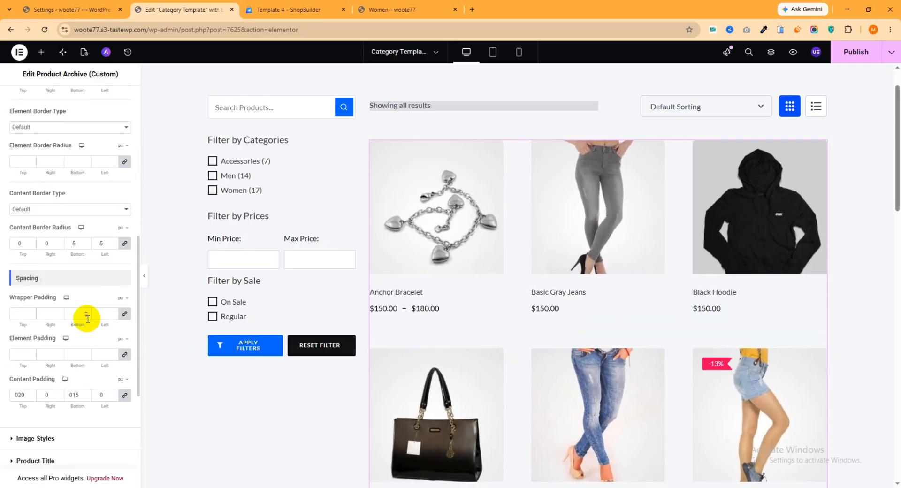
scroll(88, 324, down, 5)
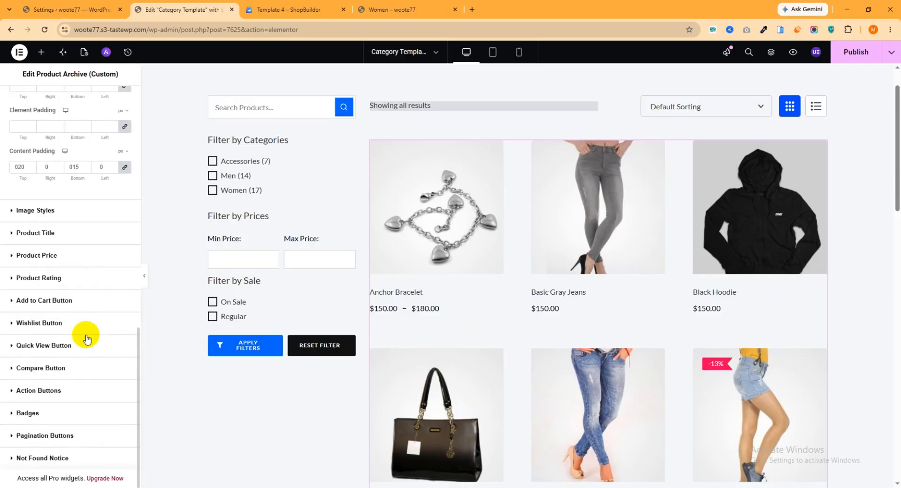